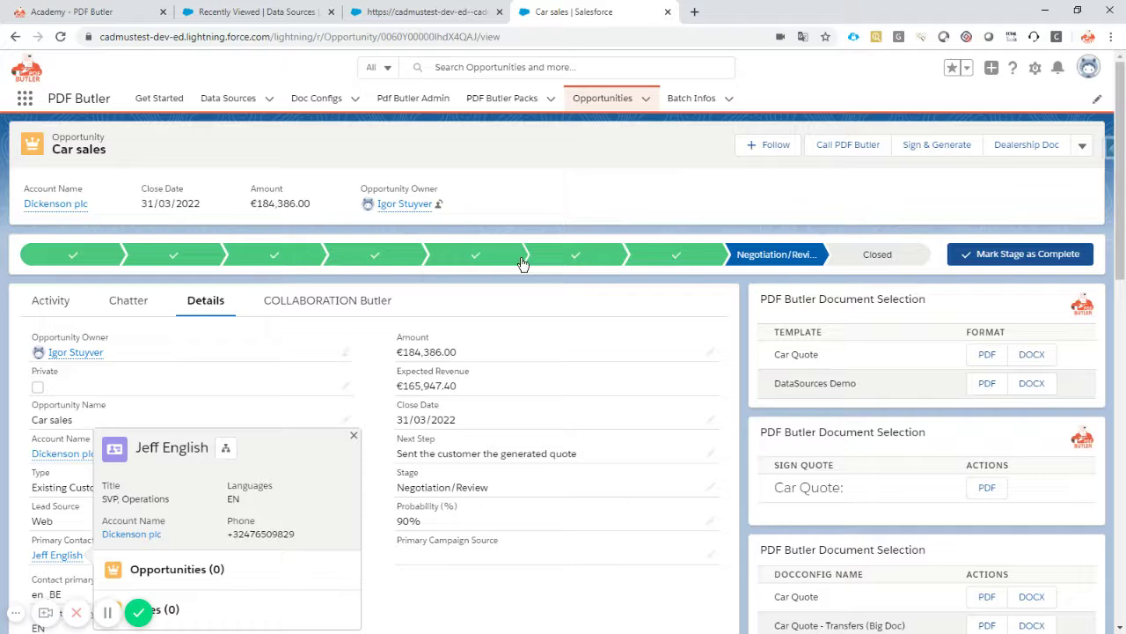
- Start a new SOQL data source of type Single sObject, named 'DataSource Demo - SINGLE'
{"action": "left_click", "coordinate": [257, 12]}
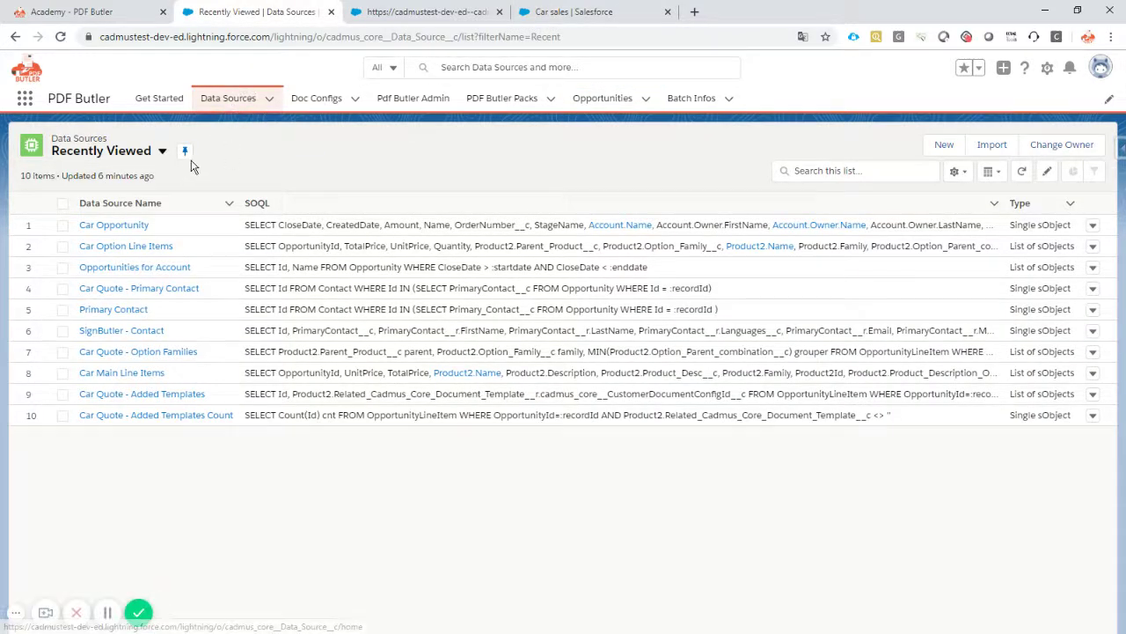
{"action": "left_click", "coordinate": [944, 144]}
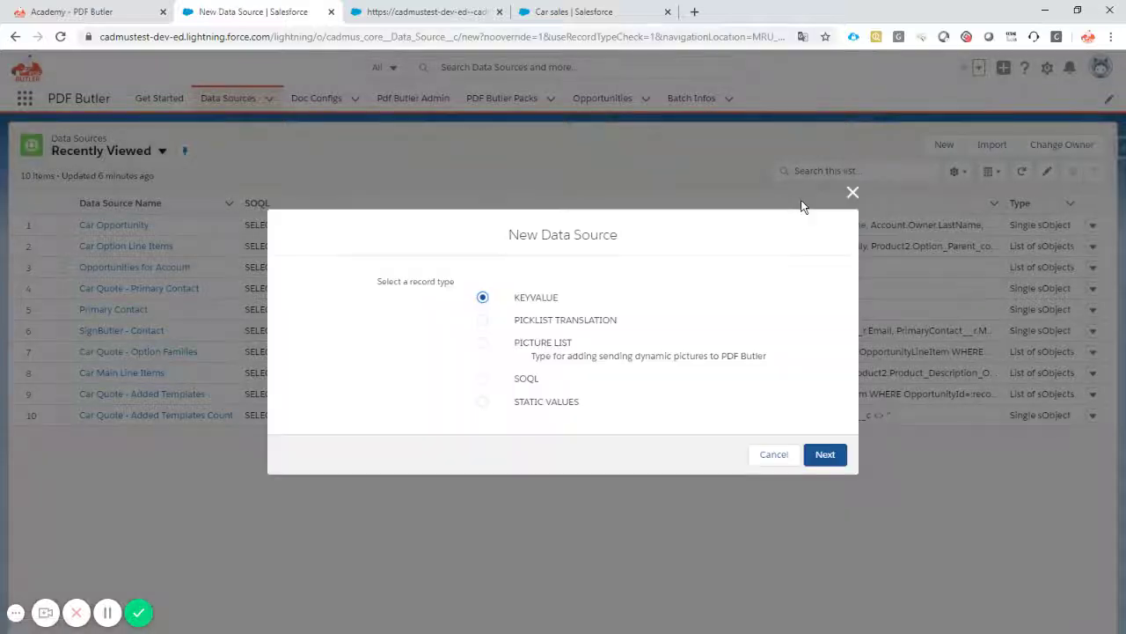
{"action": "left_click", "coordinate": [527, 380]}
{"action": "left_click", "coordinate": [822, 455]}
{"action": "type", "text": "DataSour"}
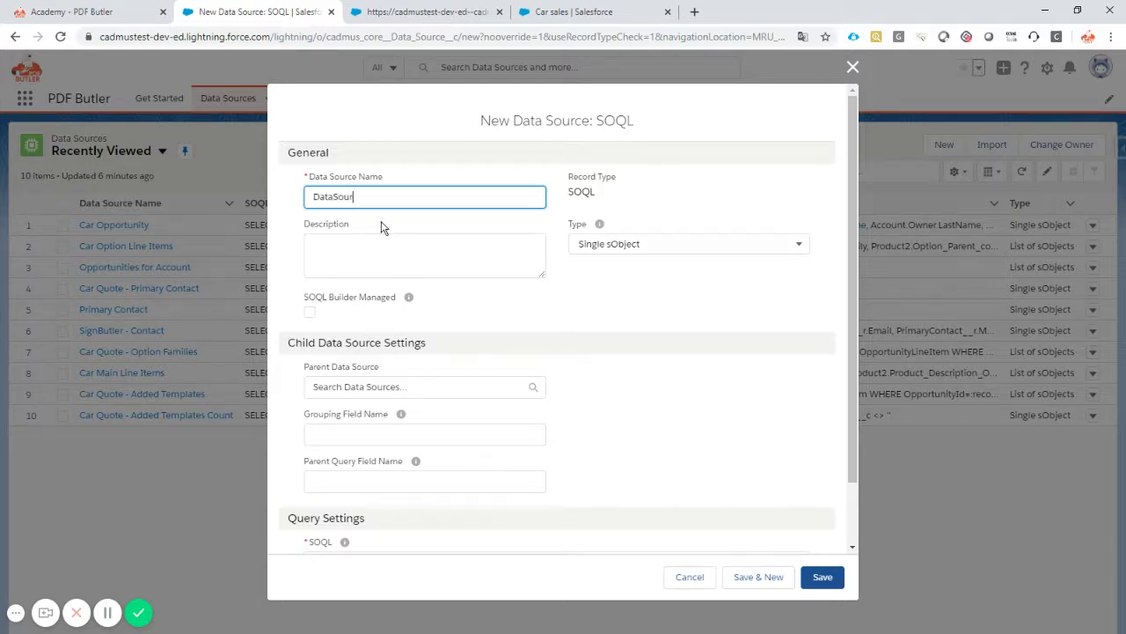
{"action": "type", "text": "ce Demo - SINGLE"}
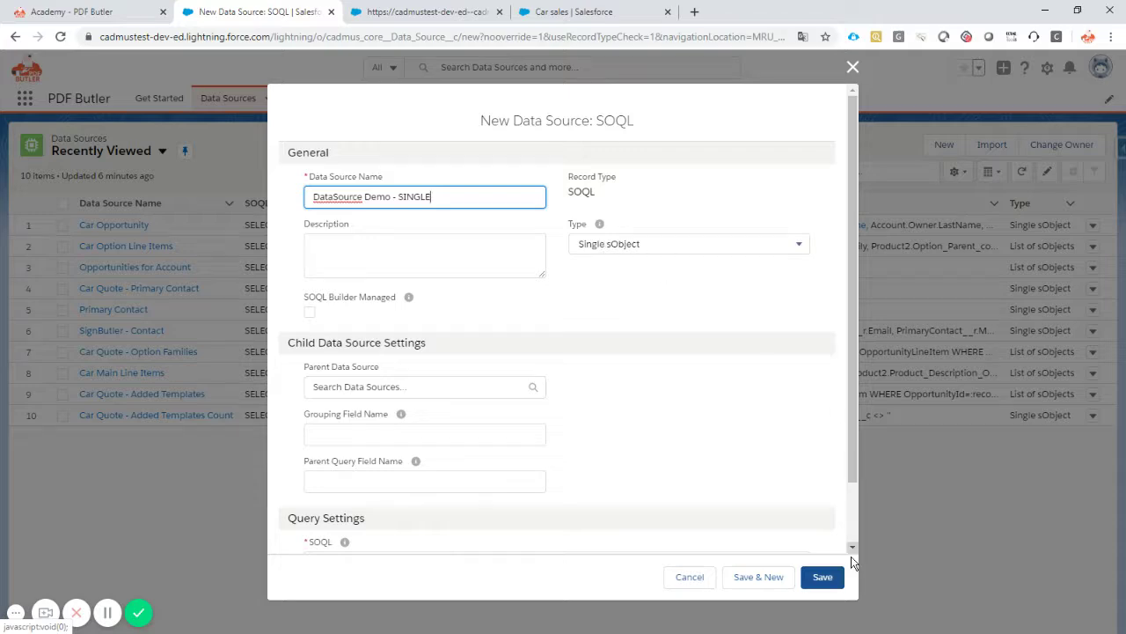
- Save DataSource Demo - SINGLE and open its SOQL Builder's sObject filter
{"action": "left_click", "coordinate": [824, 579]}
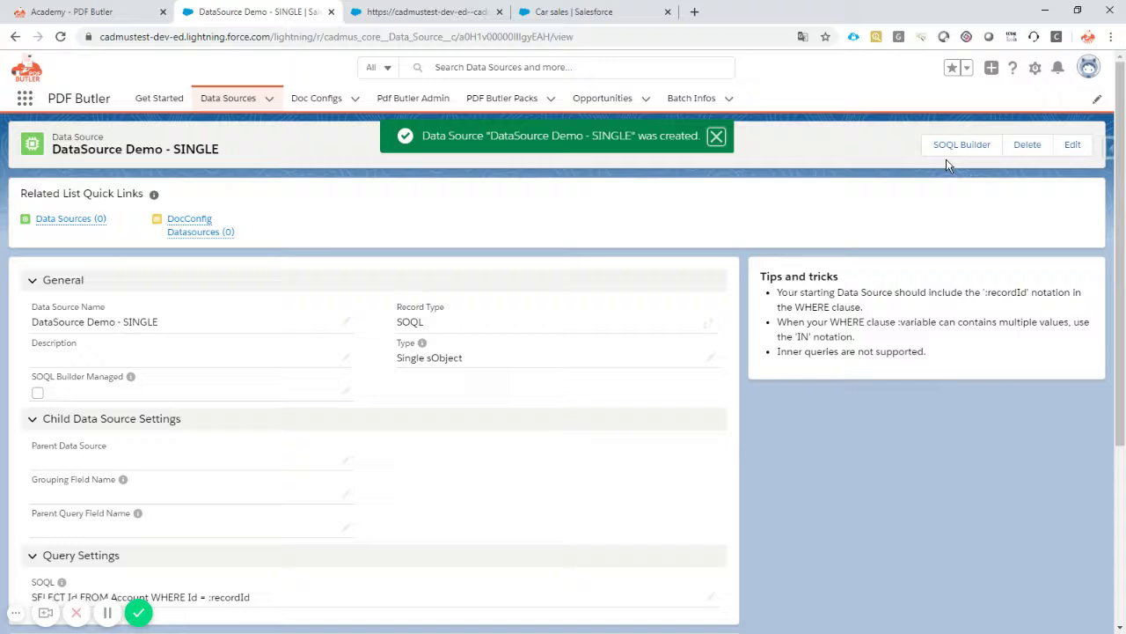
{"action": "left_click", "coordinate": [959, 149]}
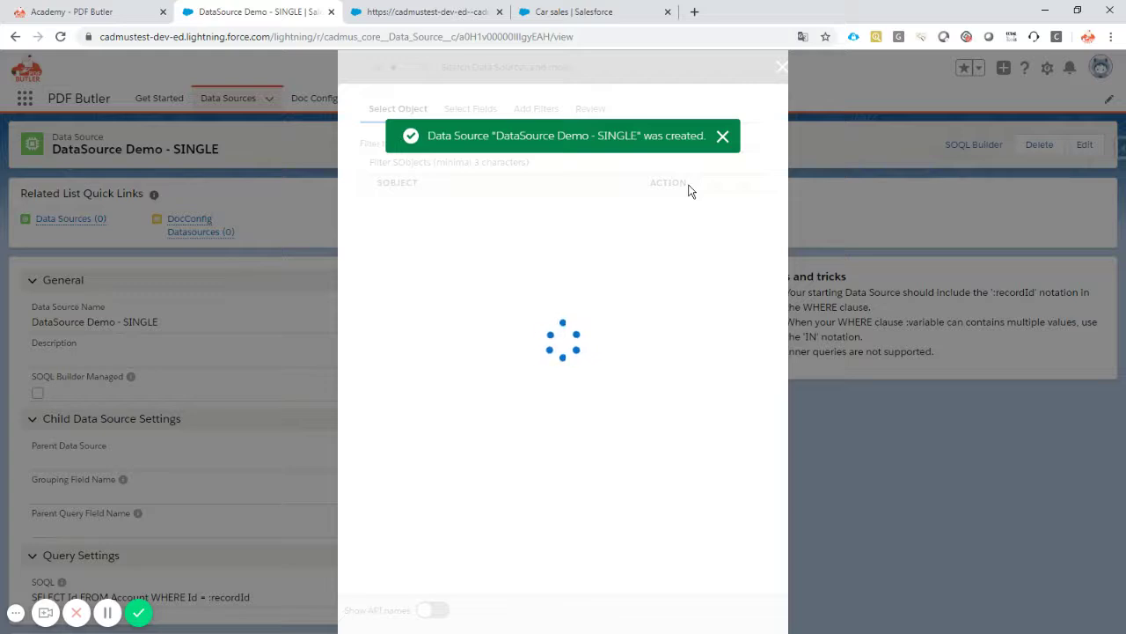
{"action": "left_click", "coordinate": [464, 164]}
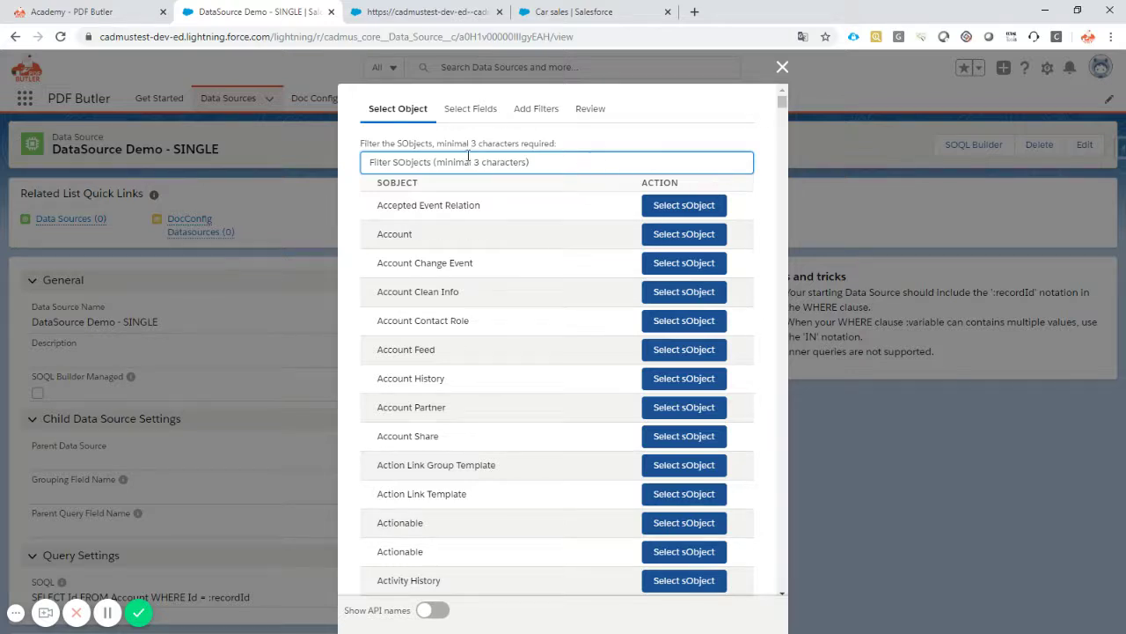
- Query the Opportunity sObject, adding its Opportunity ID, Name and Amount fields
{"action": "type", "text": "opp"}
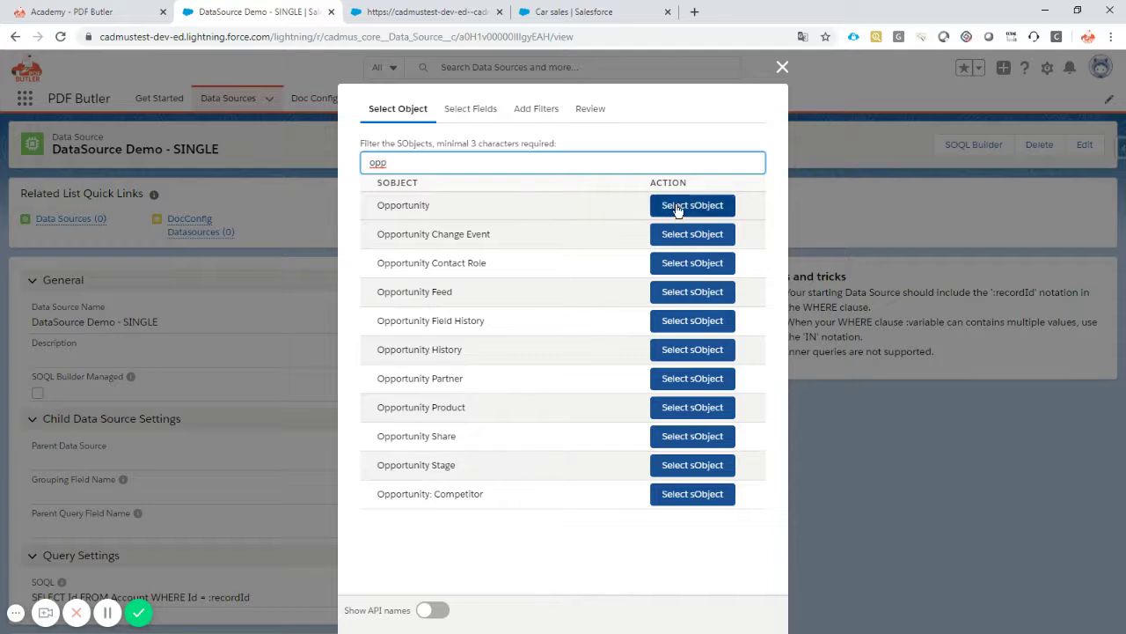
{"action": "left_click", "coordinate": [673, 205]}
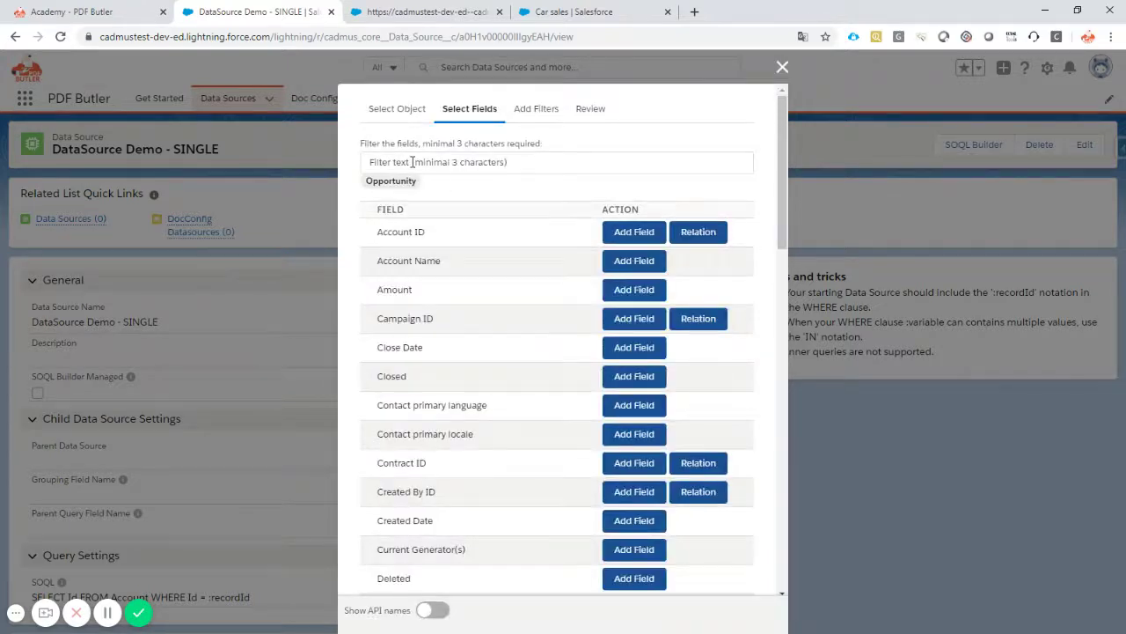
{"action": "left_click", "coordinate": [412, 162]}
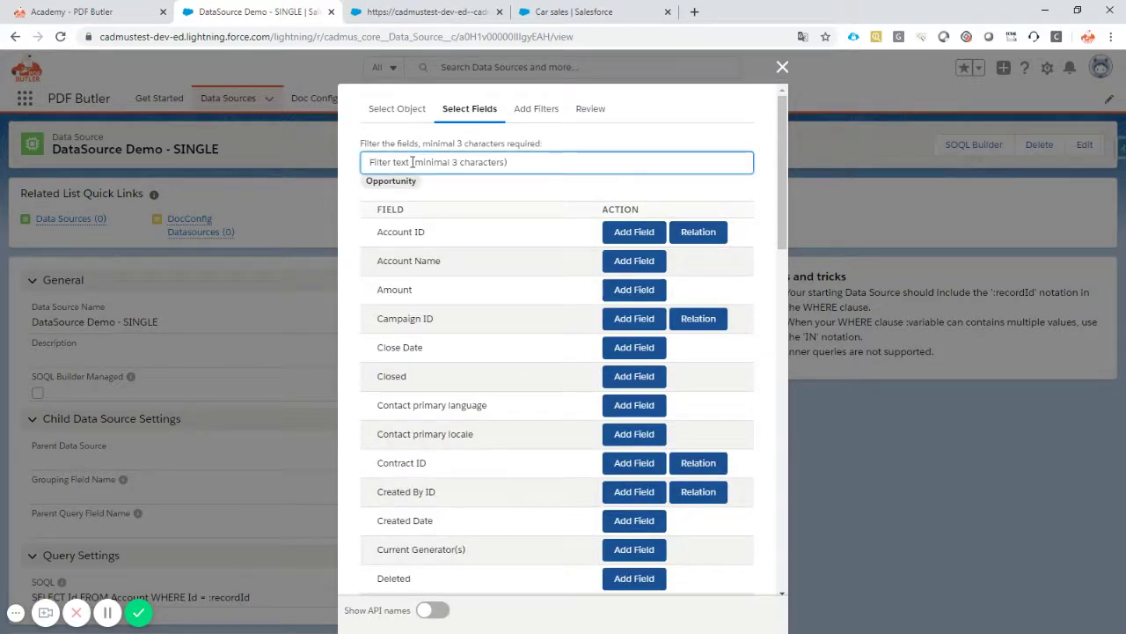
{"action": "type", "text": "opp"}
{"action": "left_click", "coordinate": [631, 235]}
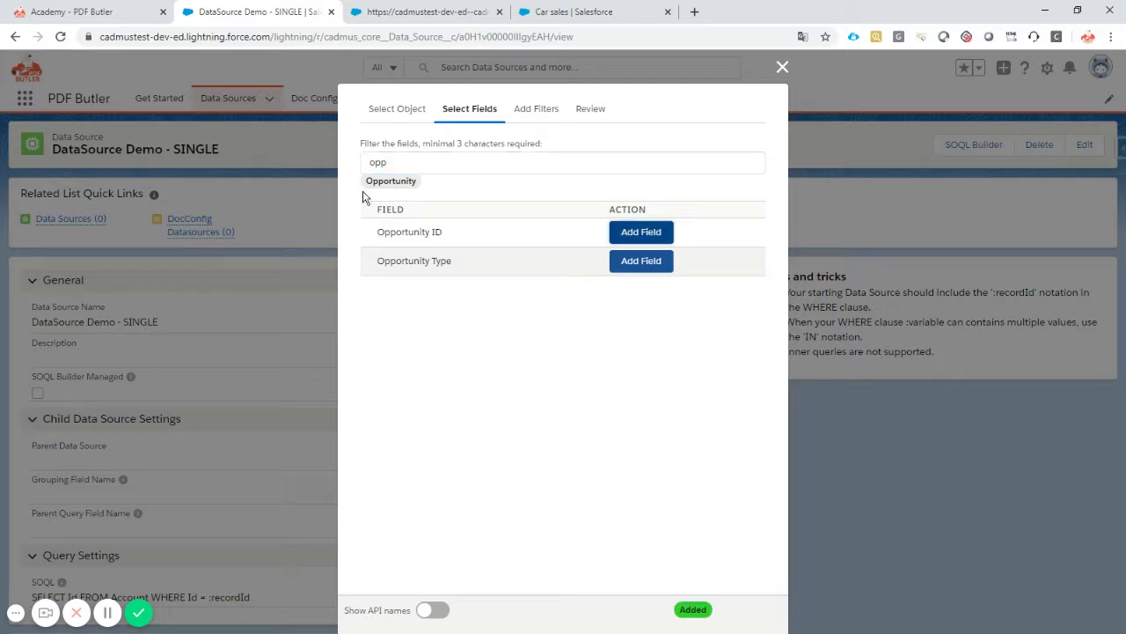
{"action": "left_click", "coordinate": [410, 162]}
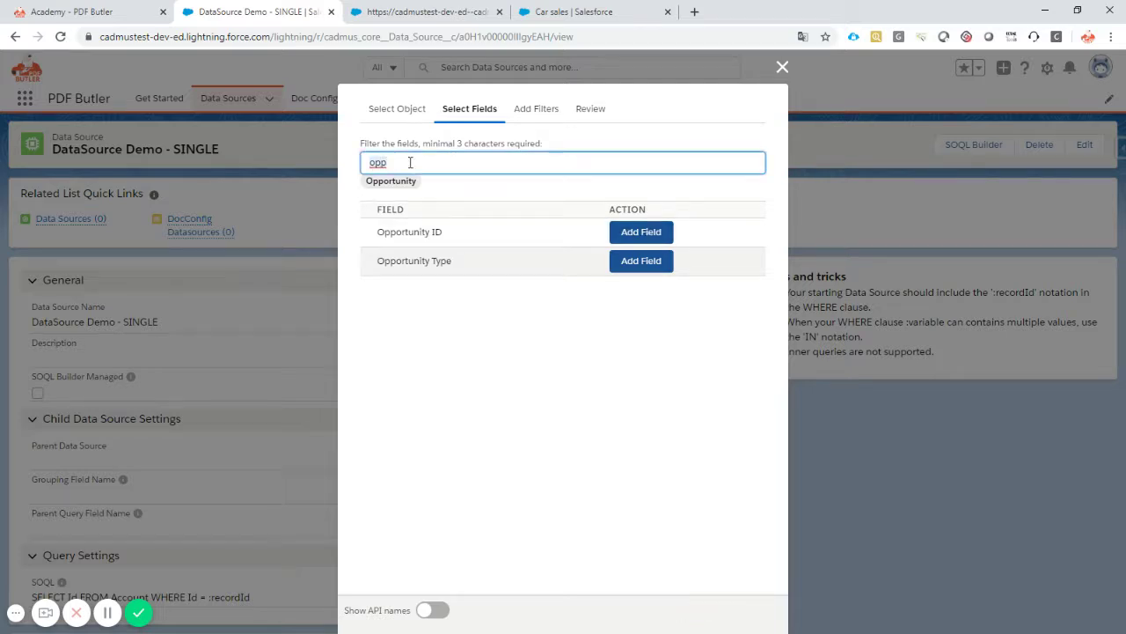
{"action": "type", "text": "name"}
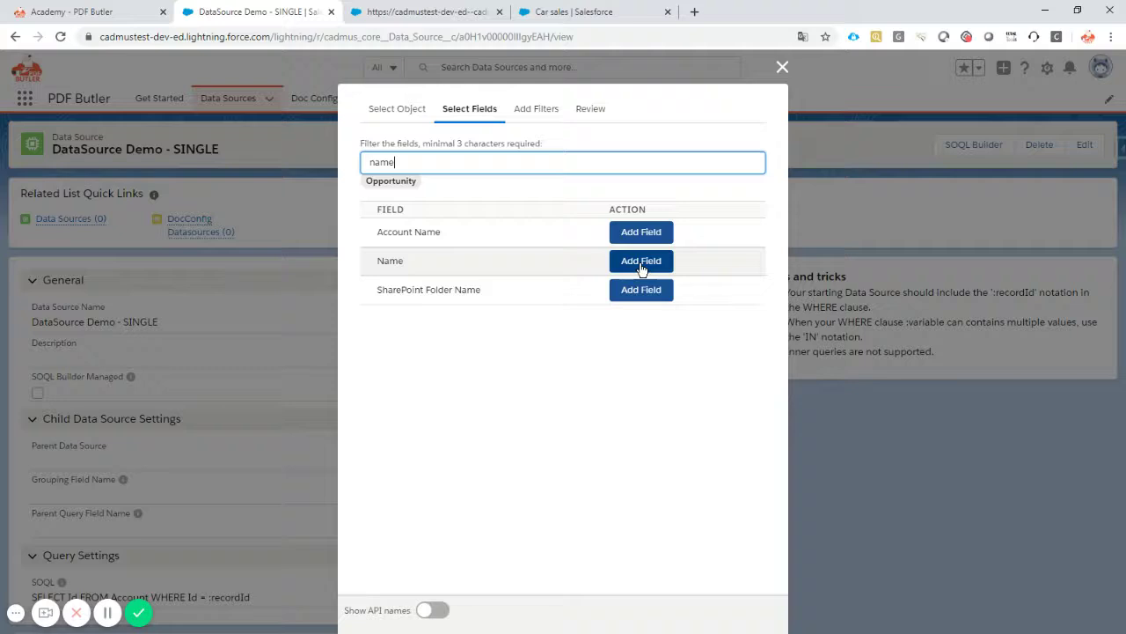
{"action": "left_click", "coordinate": [640, 267]}
{"action": "left_click", "coordinate": [423, 164]}
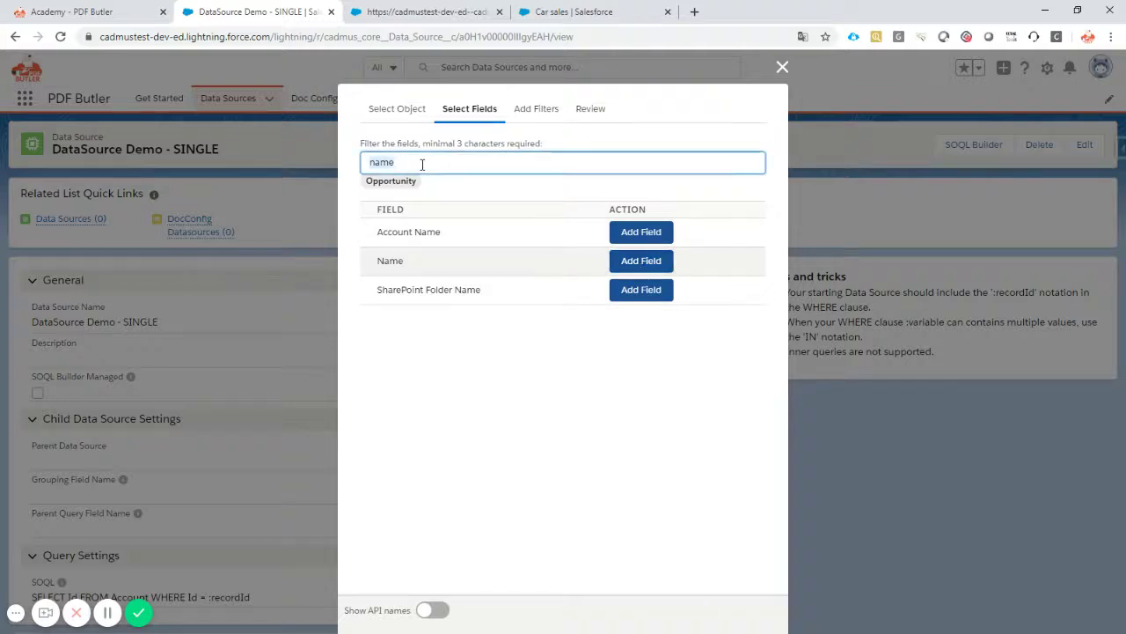
{"action": "type", "text": "amou"}
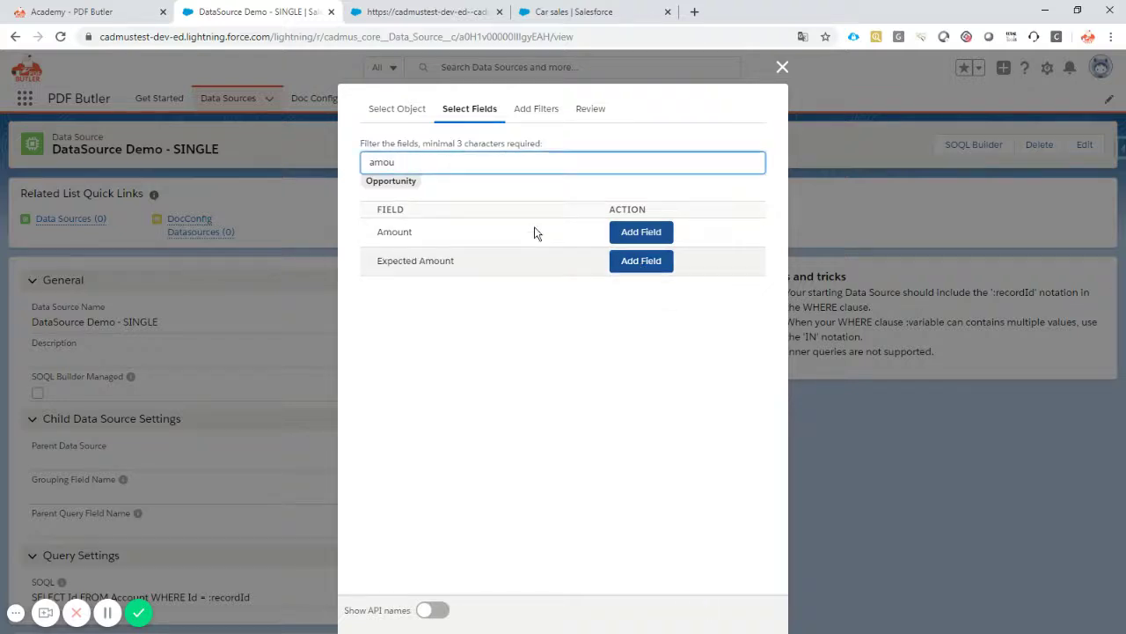
{"action": "left_click", "coordinate": [642, 231]}
- Add Account ID, then the related Account's Name and Description fields
{"action": "left_click", "coordinate": [408, 161]}
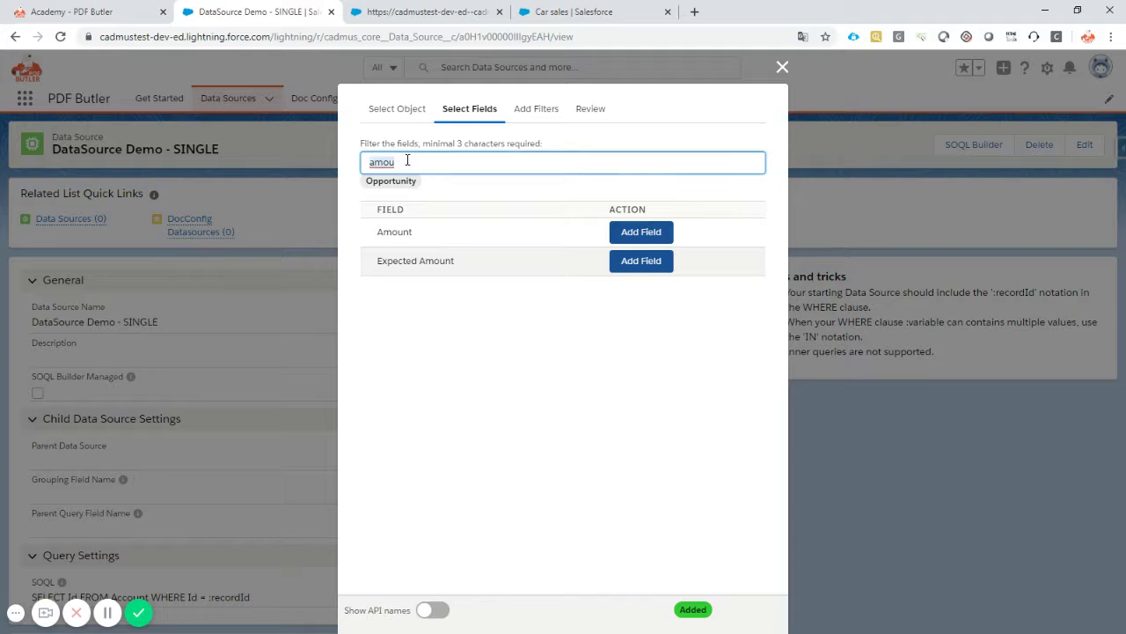
{"action": "key", "text": "BackSpace"}
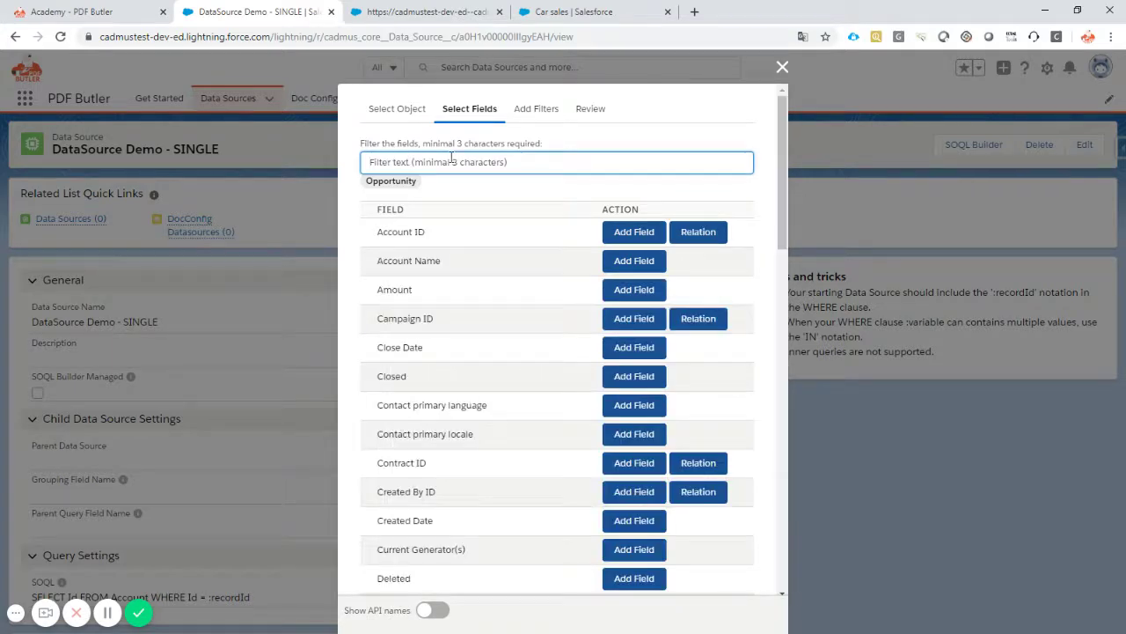
{"action": "left_click", "coordinate": [621, 236]}
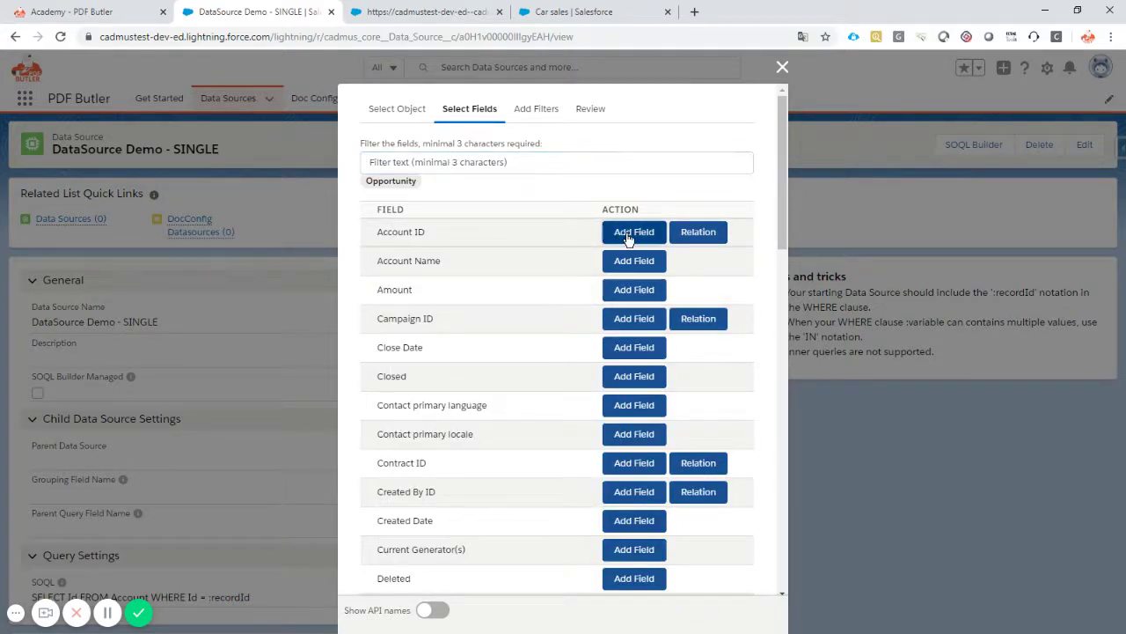
{"action": "left_click", "coordinate": [699, 233]}
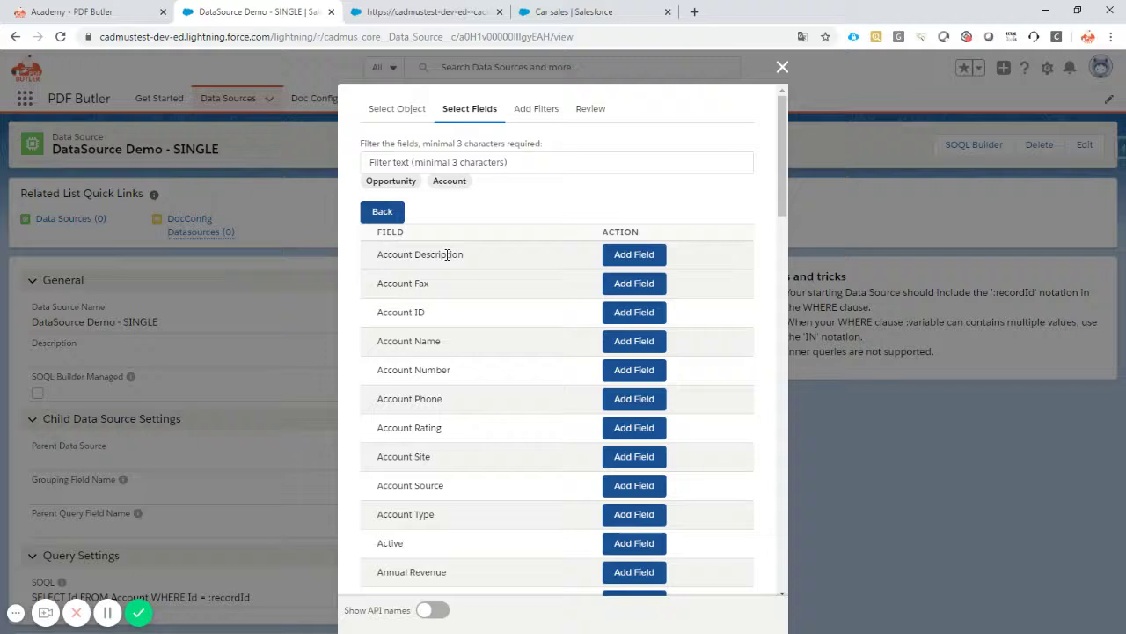
{"action": "left_click", "coordinate": [637, 345]}
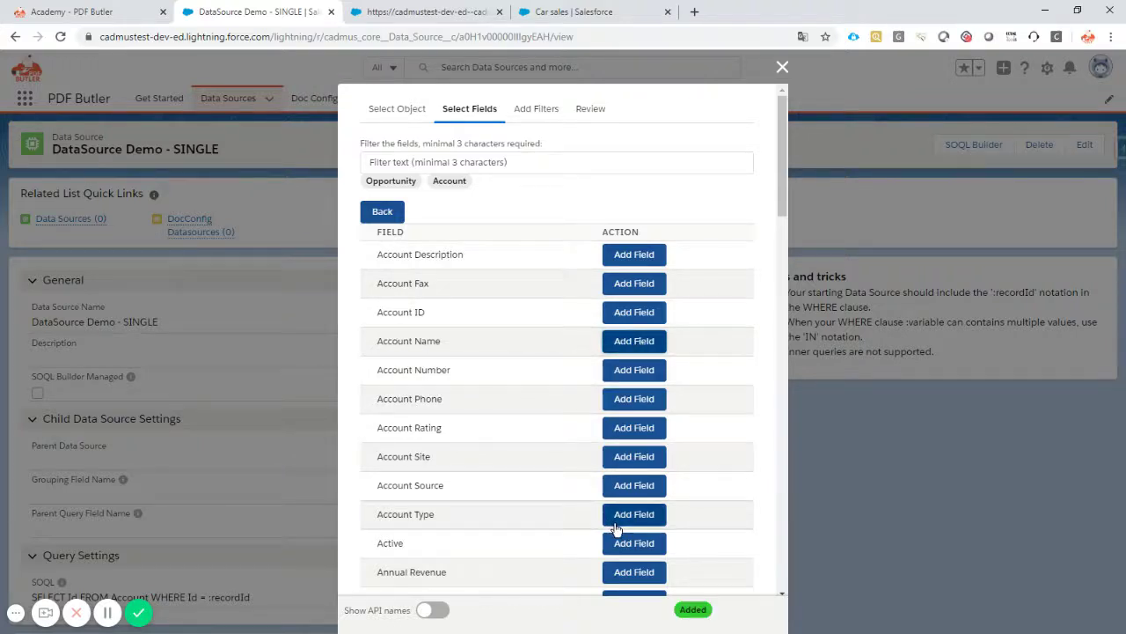
{"action": "left_click", "coordinate": [639, 255]}
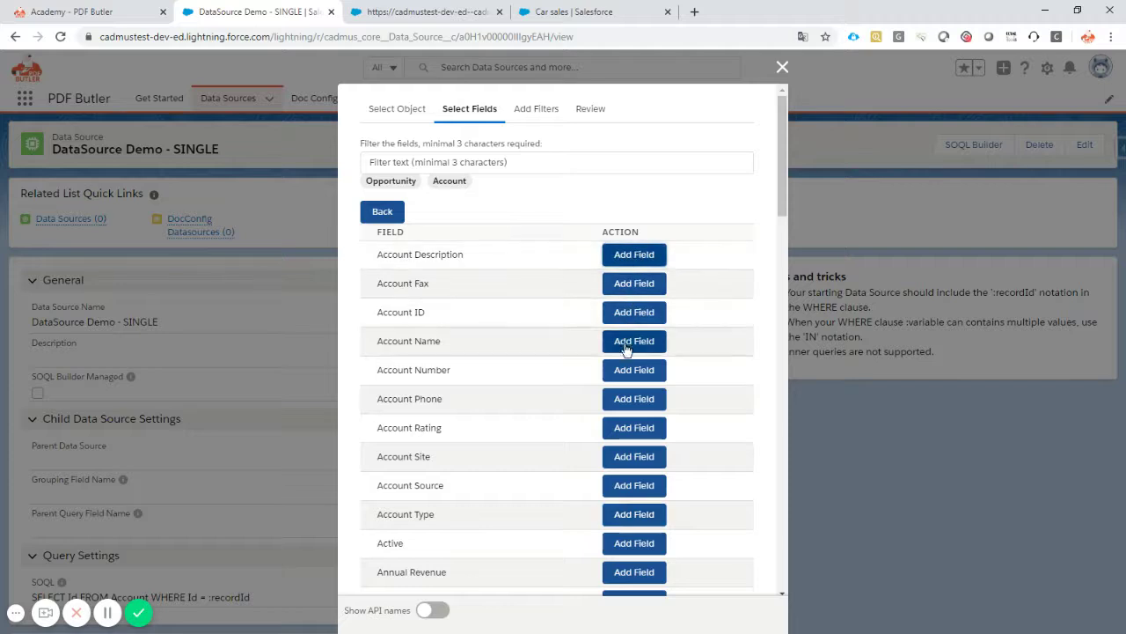
{"action": "left_click", "coordinate": [382, 215]}
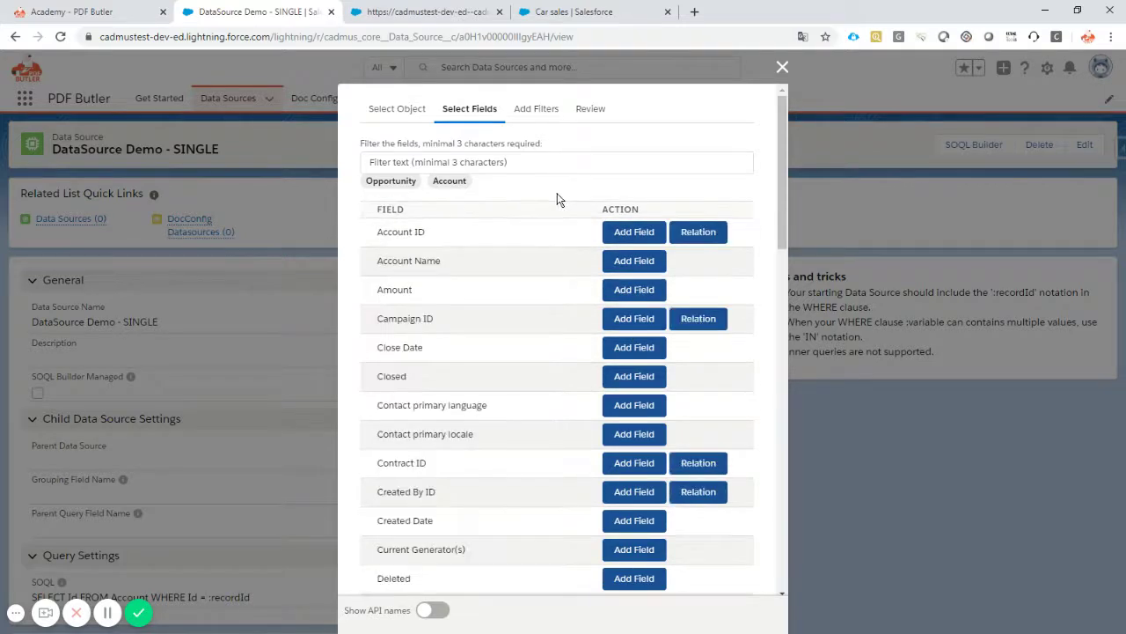
- Add the filter Opportunity ID equals recordId, then review the generated query
{"action": "left_click", "coordinate": [528, 115]}
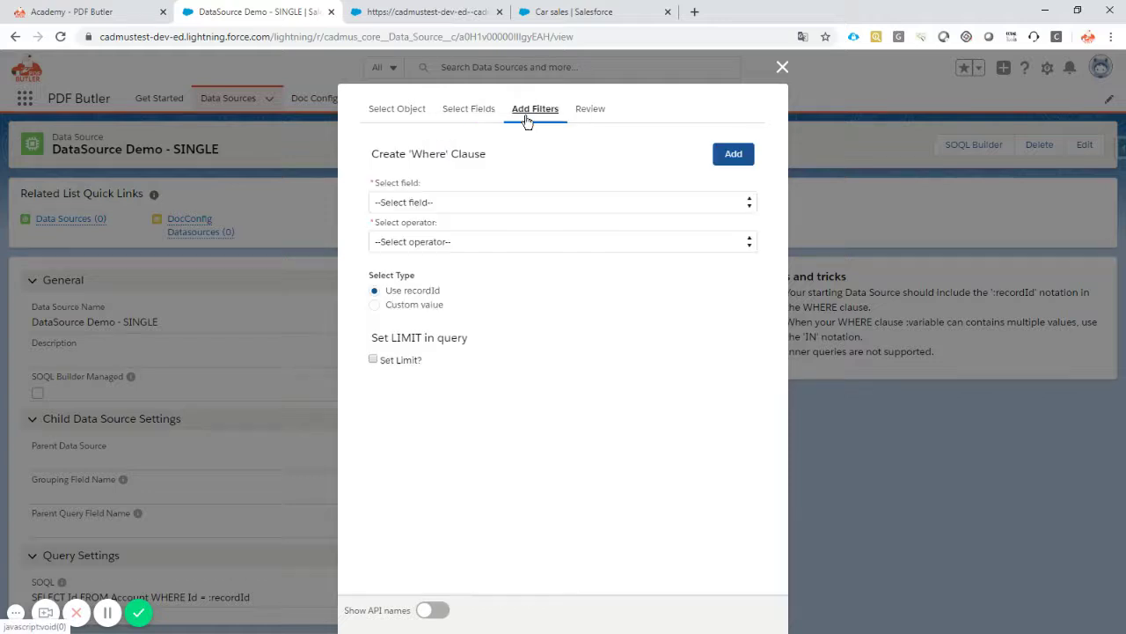
{"action": "left_click", "coordinate": [409, 204]}
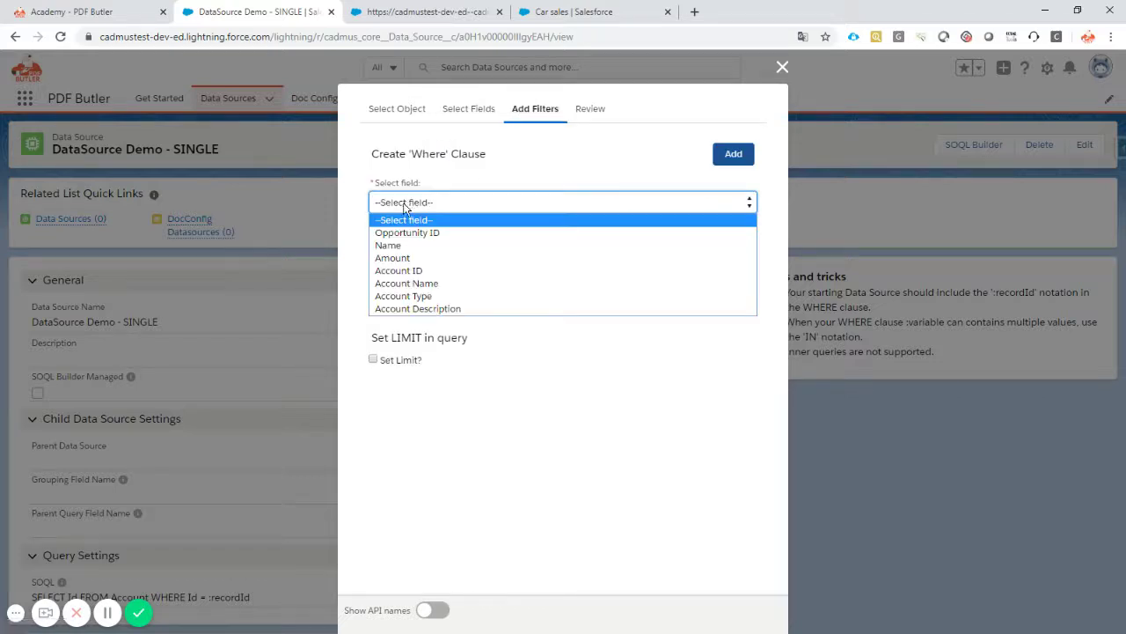
{"action": "left_click", "coordinate": [405, 232]}
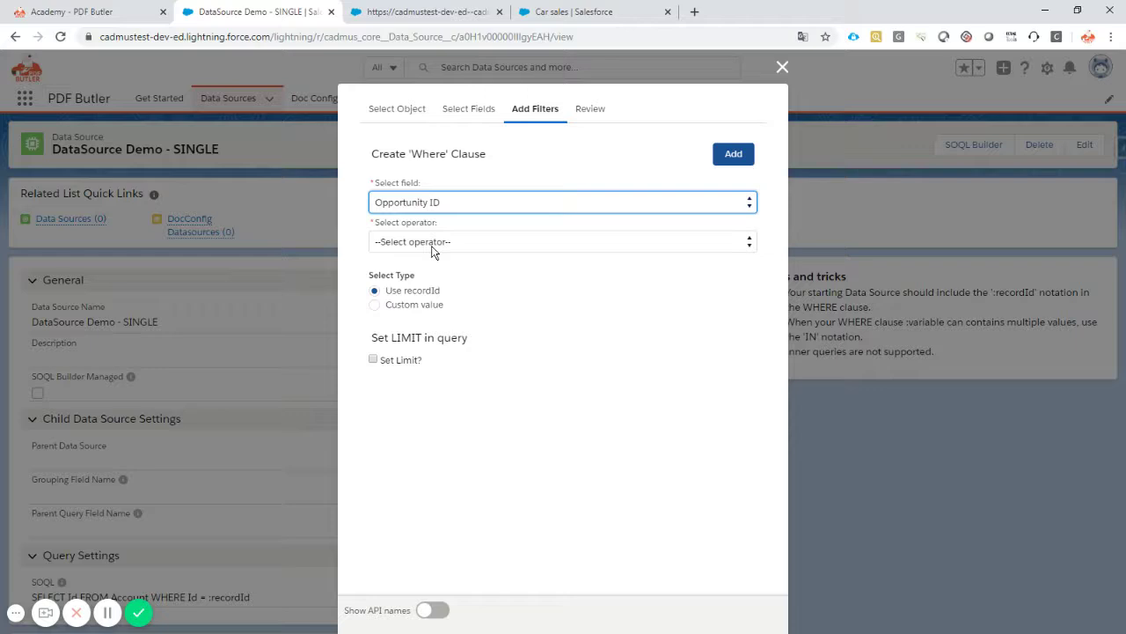
{"action": "left_click", "coordinate": [431, 246]}
{"action": "left_click", "coordinate": [421, 273]}
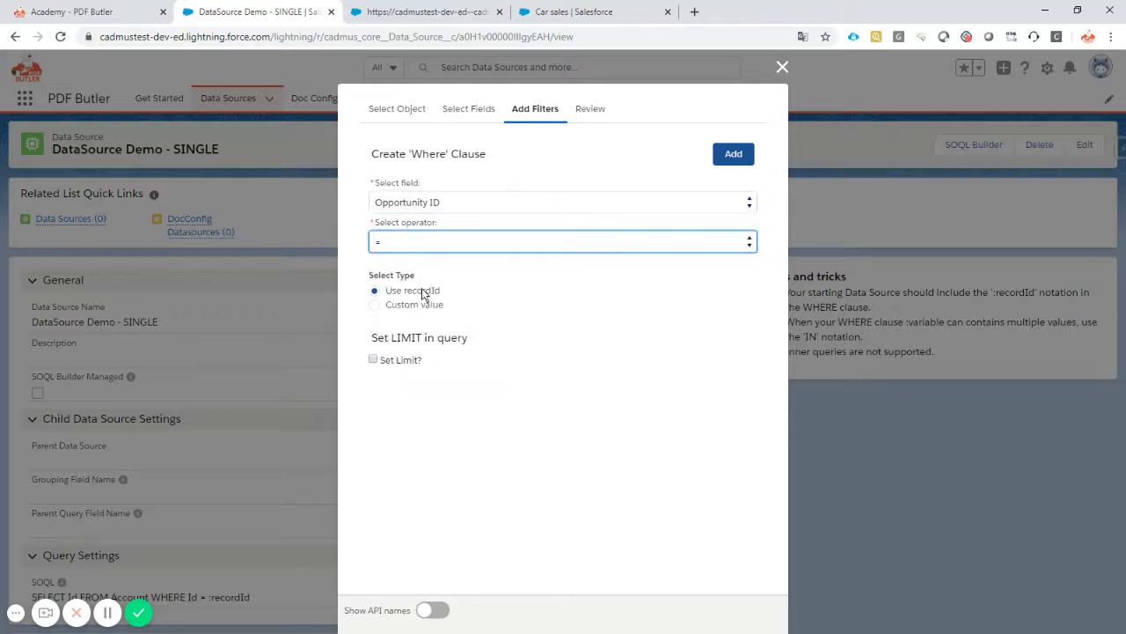
{"action": "double_click", "coordinate": [422, 291]}
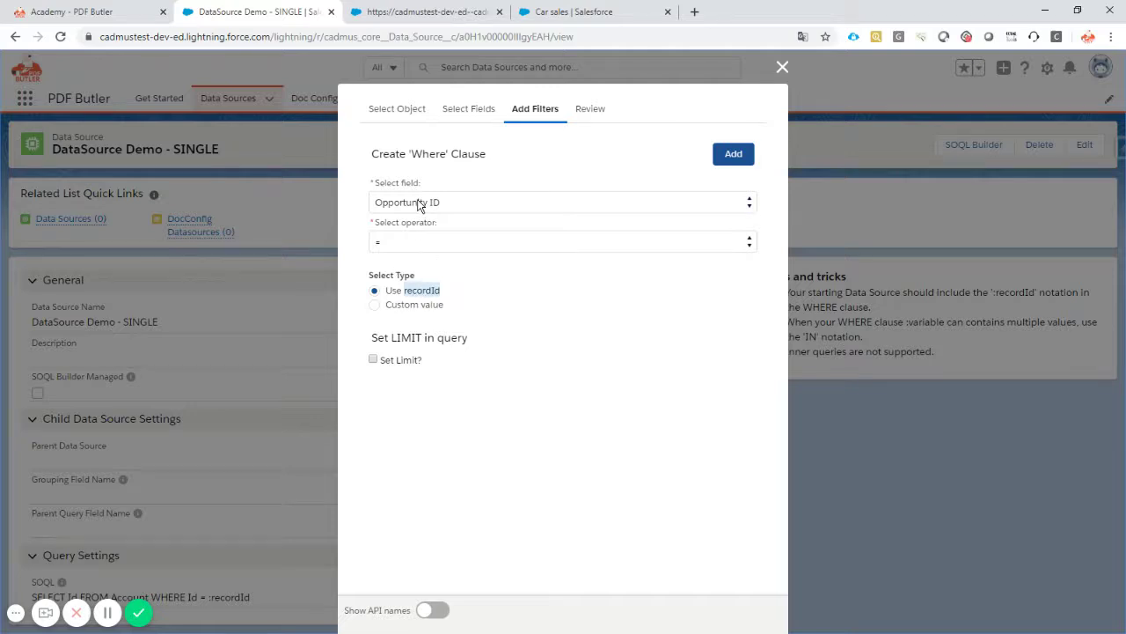
{"action": "left_click", "coordinate": [735, 155]}
{"action": "left_click", "coordinate": [592, 110]}
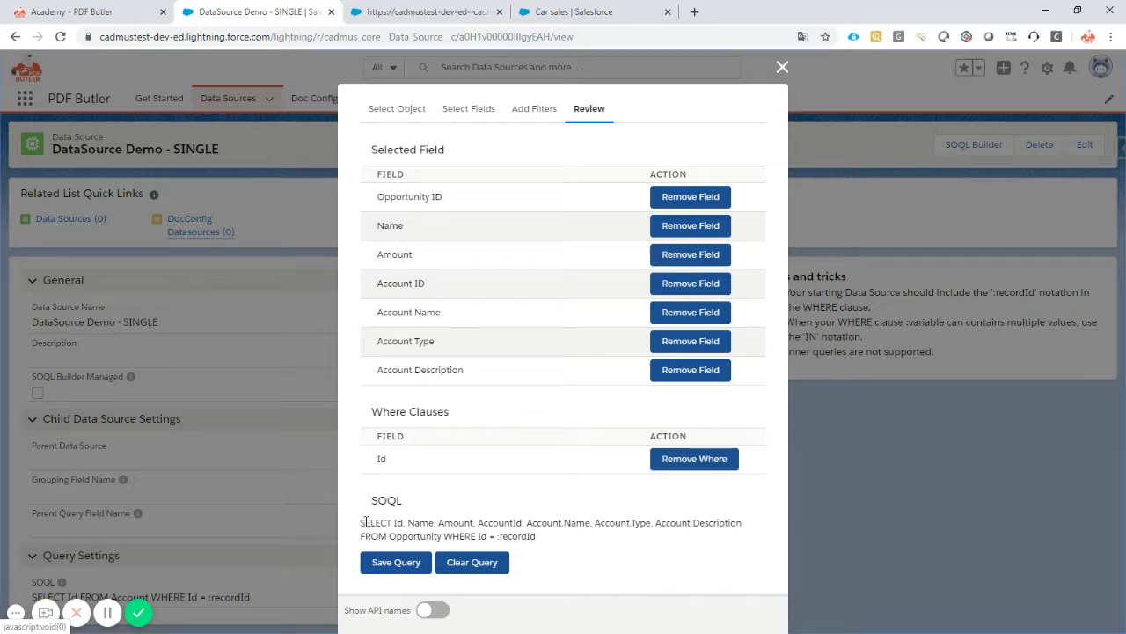
- Check the generated Opportunity SOQL text and save the query to DataSource Demo - SINGLE
{"action": "left_click_drag", "start_coordinate": [360, 524], "coordinate": [590, 542]}
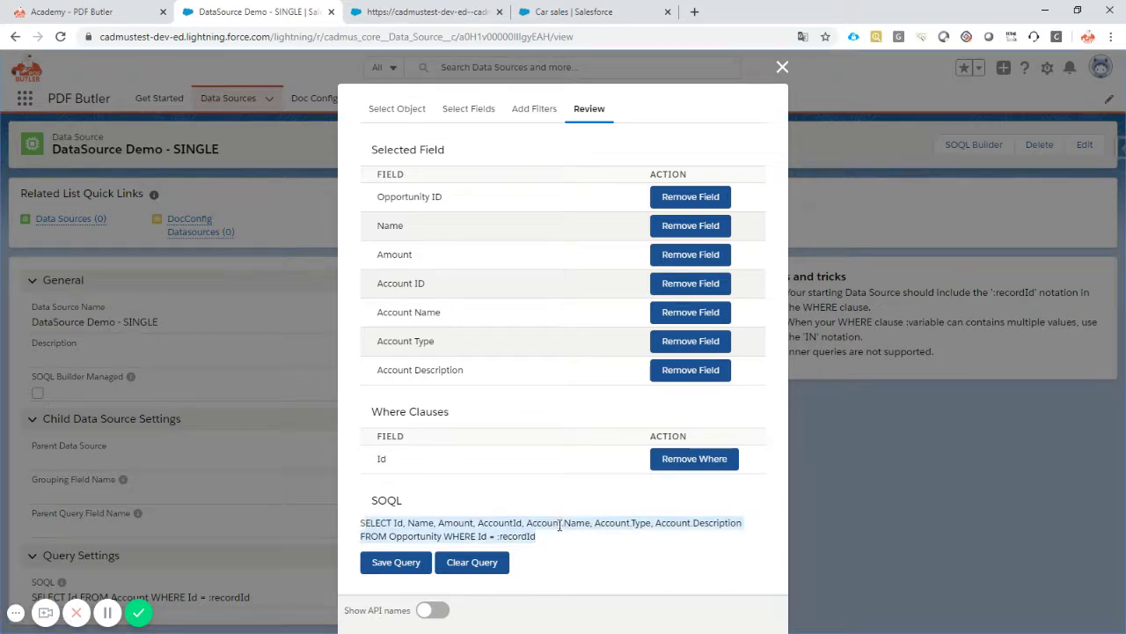
{"action": "left_click", "coordinate": [513, 504]}
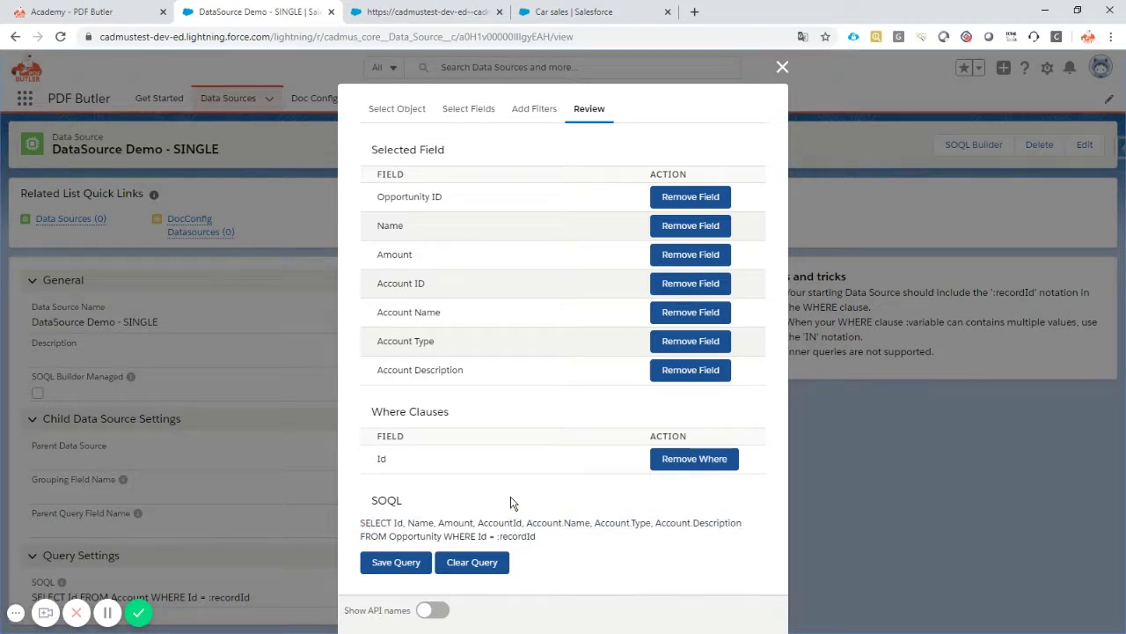
{"action": "left_click", "coordinate": [398, 563]}
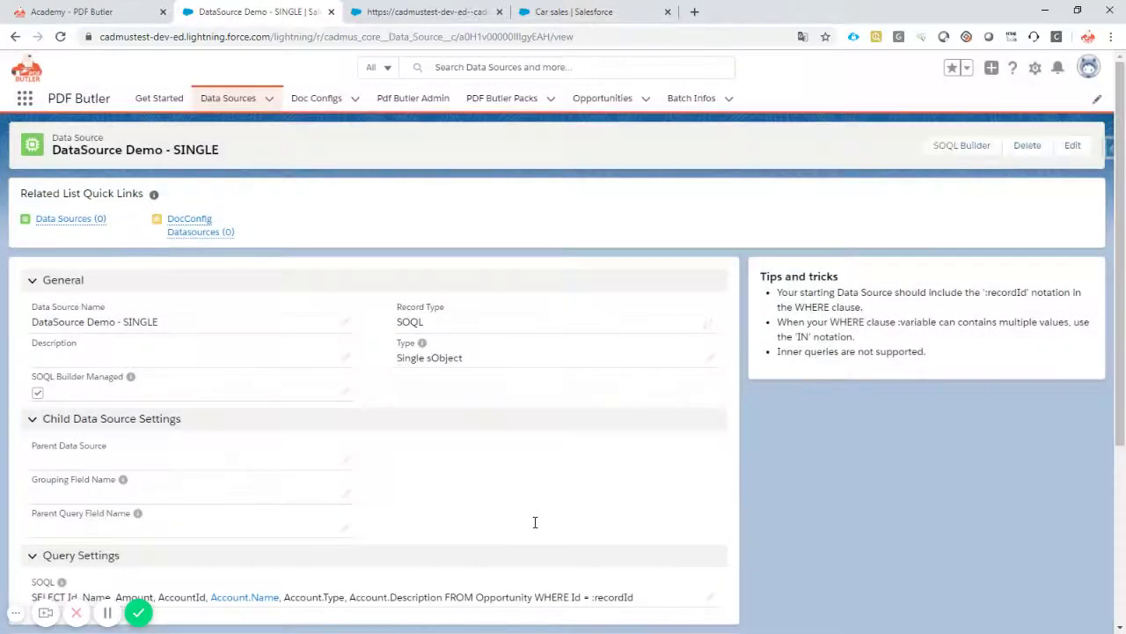
- Add DataSource Demo - SINGLE with its seven fields to the CadmusInterface document configuration
{"action": "left_click", "coordinate": [410, 11]}
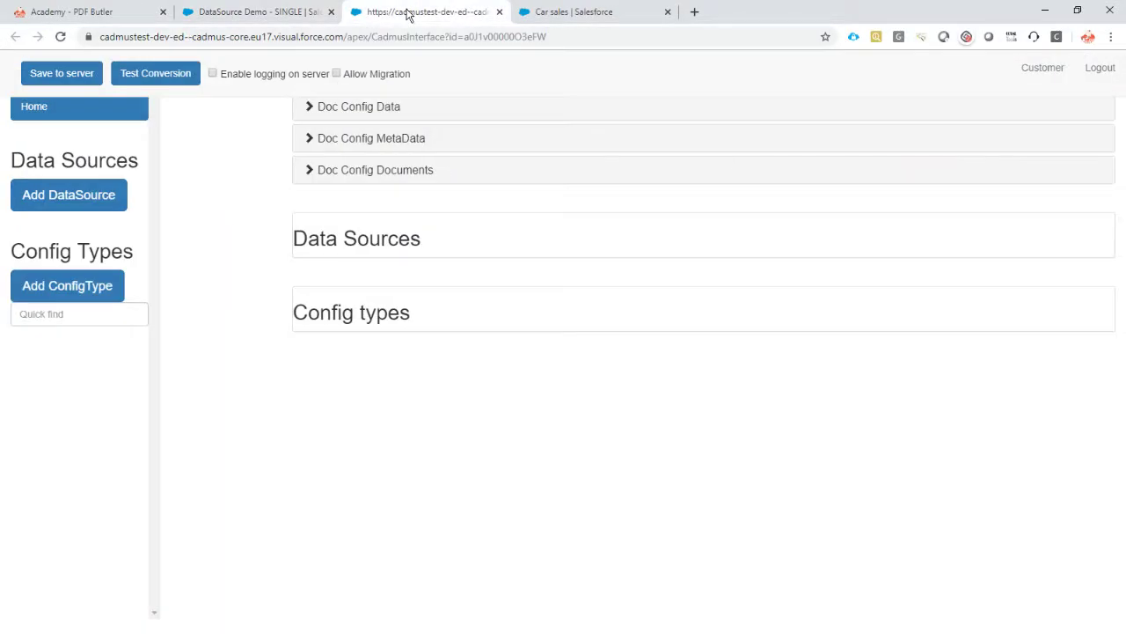
{"action": "left_click", "coordinate": [88, 196]}
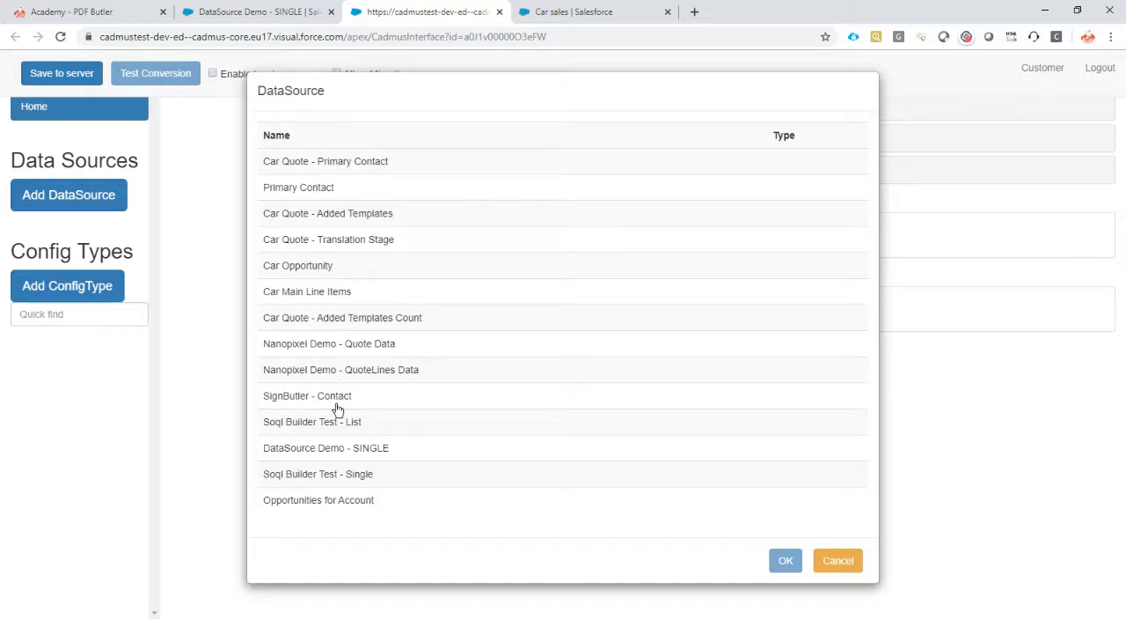
{"action": "left_click", "coordinate": [335, 451]}
{"action": "scroll", "coordinate": [578, 327], "scroll_direction": "down", "scroll_amount": 1}
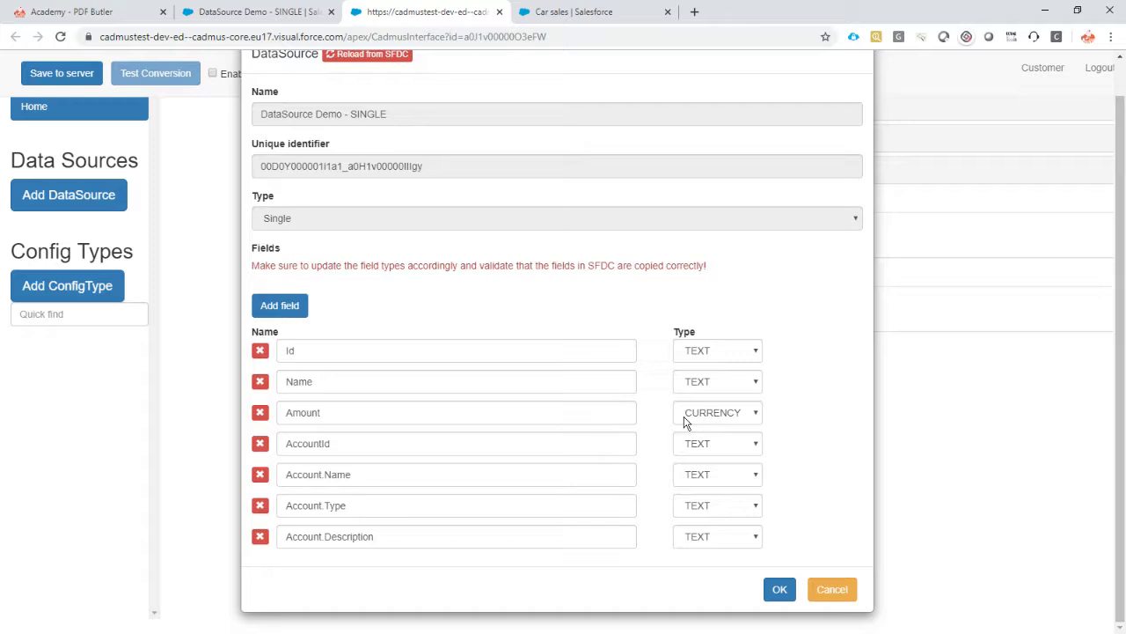
{"action": "left_click", "coordinate": [781, 590]}
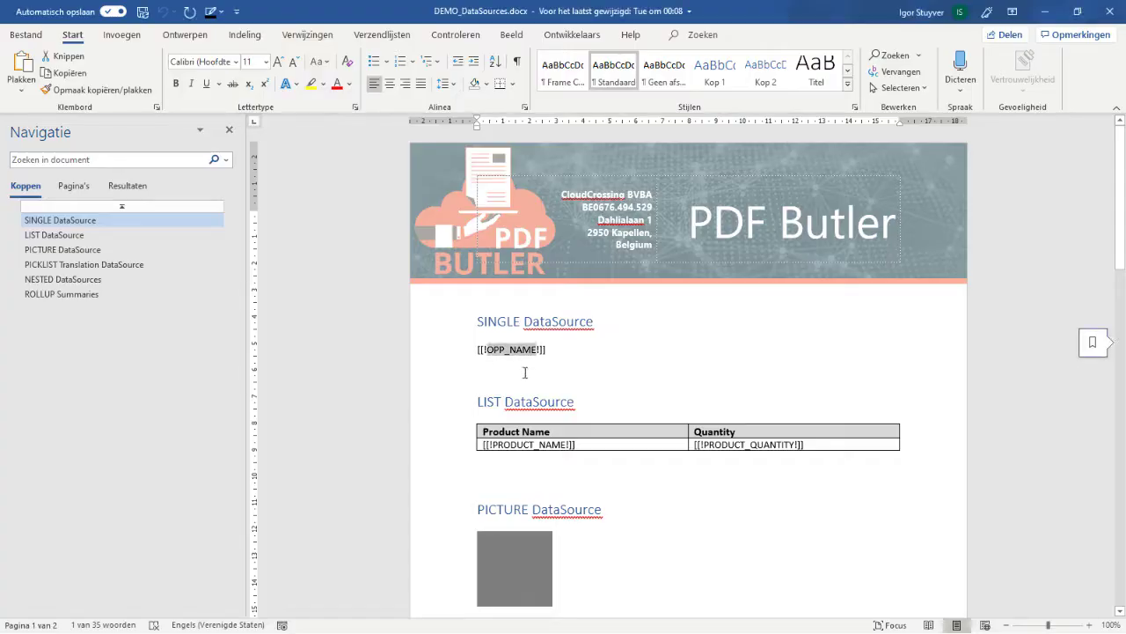
{"action": "left_click", "coordinate": [500, 350]}
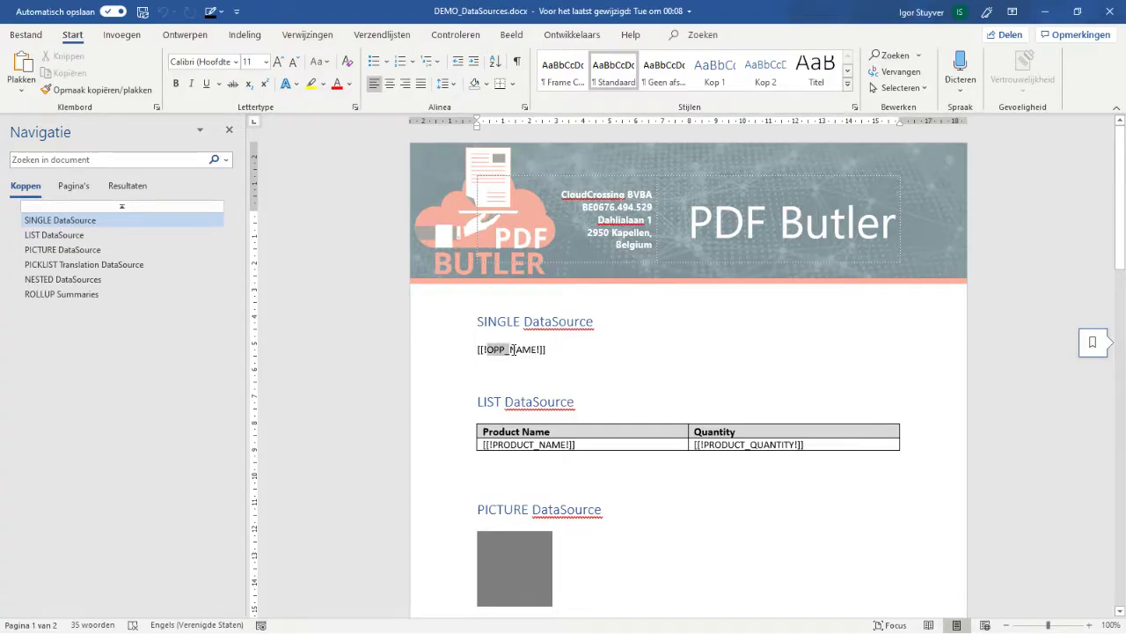
{"action": "left_click_drag", "start_coordinate": [498, 350], "coordinate": [537, 350]}
{"action": "key", "text": "ctrl+c"}
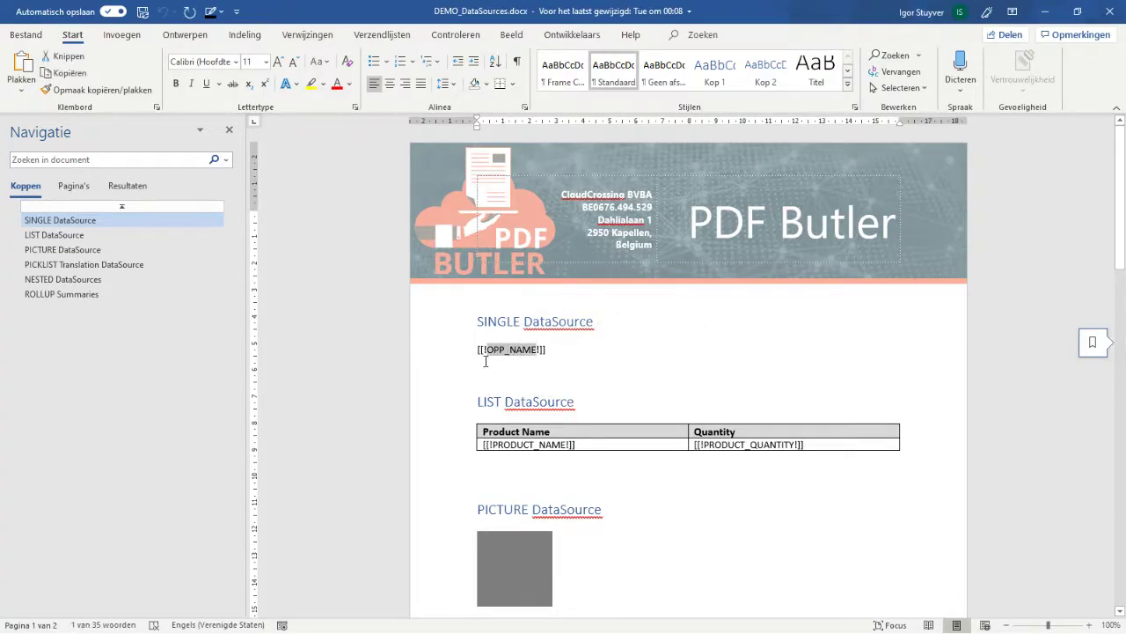
{"action": "left_click", "coordinate": [520, 353]}
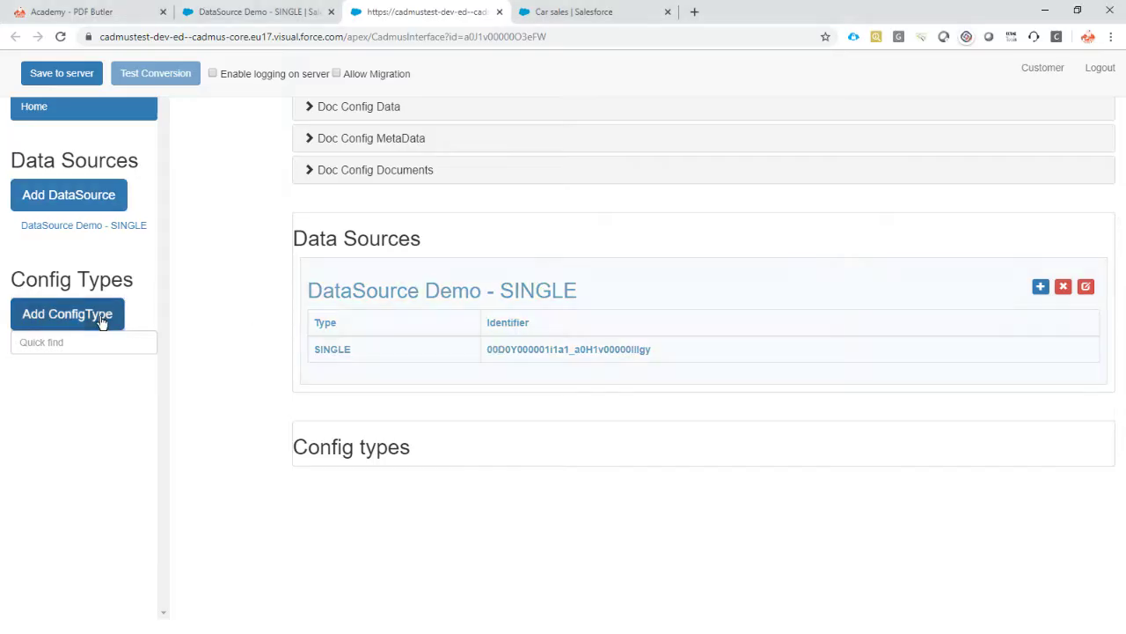
- Create config type OPP_NAME mapping DataSource Demo - SINGLE's Name field, then save to server
{"action": "left_click", "coordinate": [102, 320]}
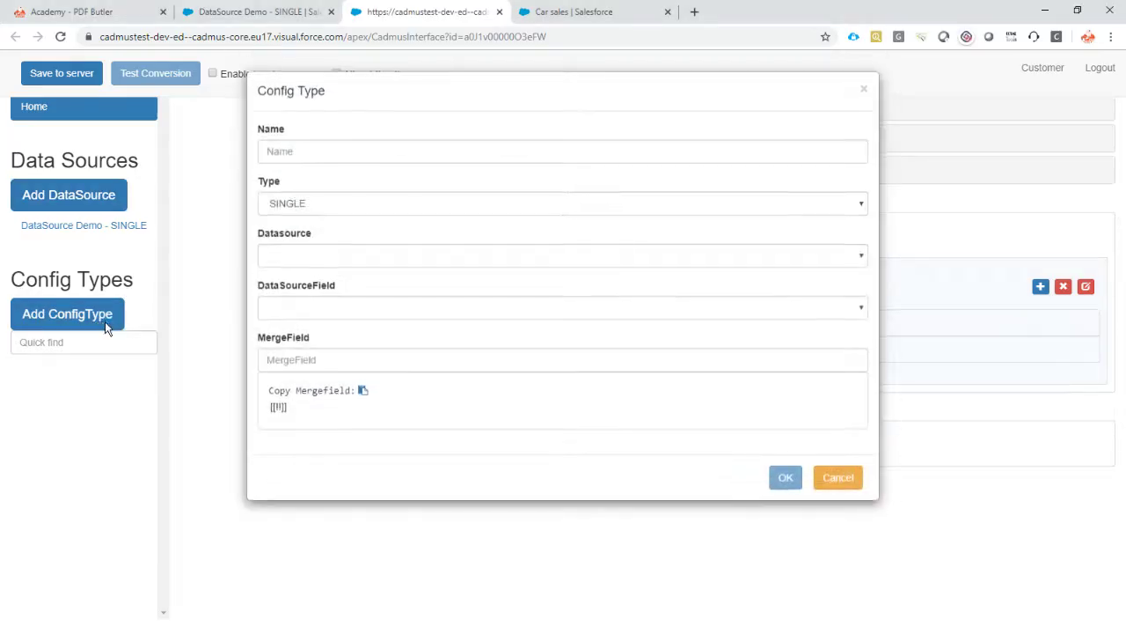
{"action": "left_click", "coordinate": [327, 150]}
{"action": "key", "text": "ctrl+v"}
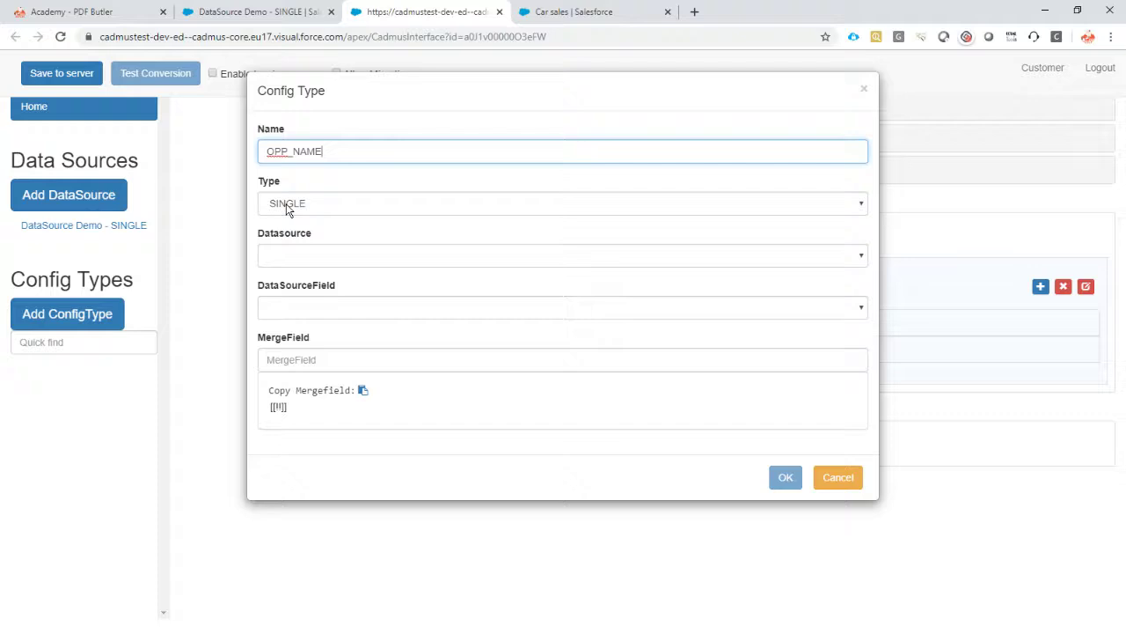
{"action": "left_click", "coordinate": [290, 261]}
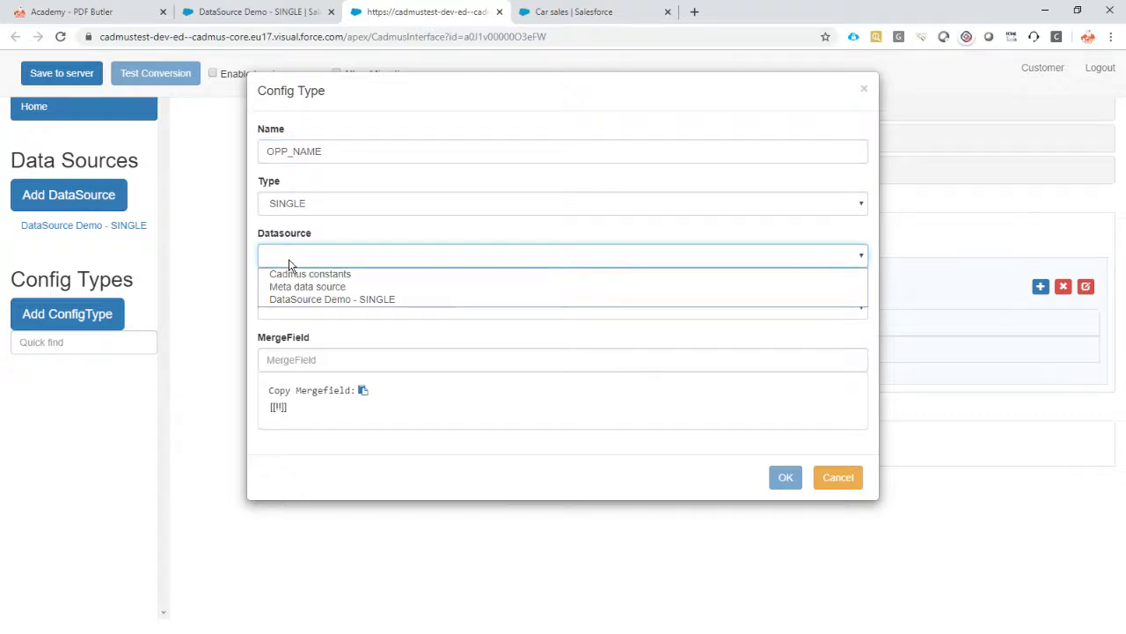
{"action": "left_click", "coordinate": [318, 301]}
{"action": "left_click", "coordinate": [307, 308]}
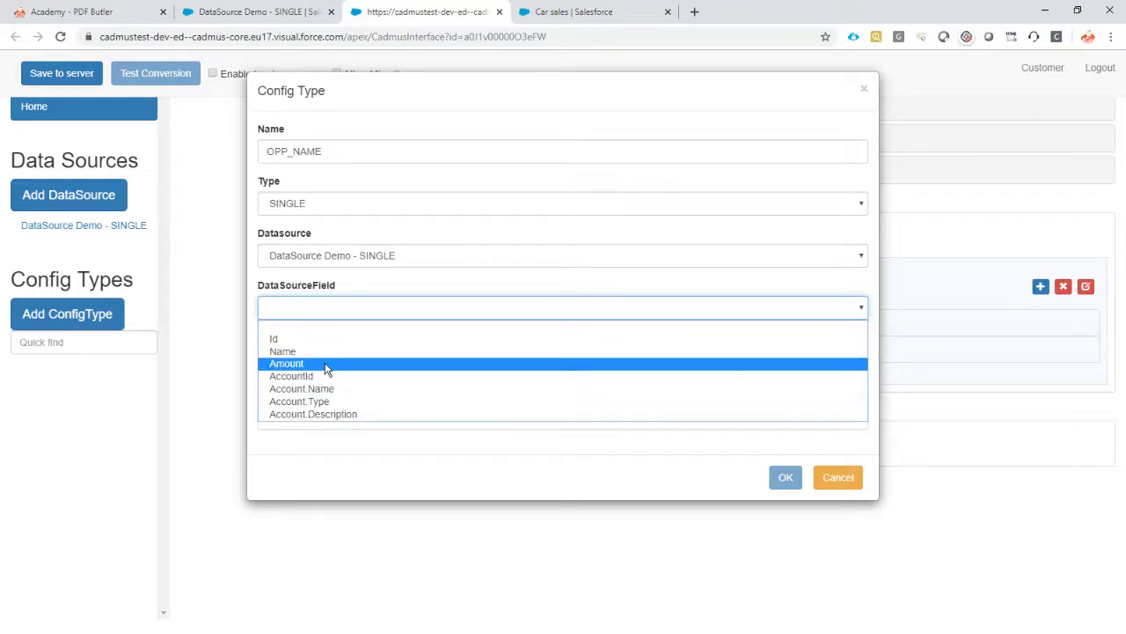
{"action": "left_click", "coordinate": [318, 353]}
{"action": "left_click", "coordinate": [321, 362]}
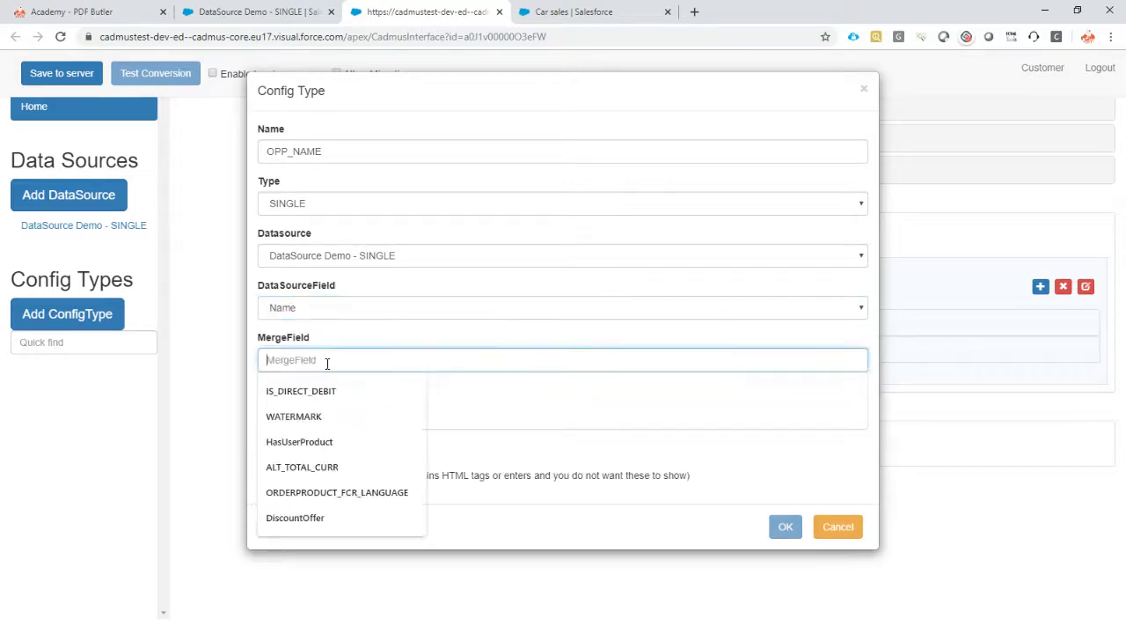
{"action": "key", "text": "ctrl+v"}
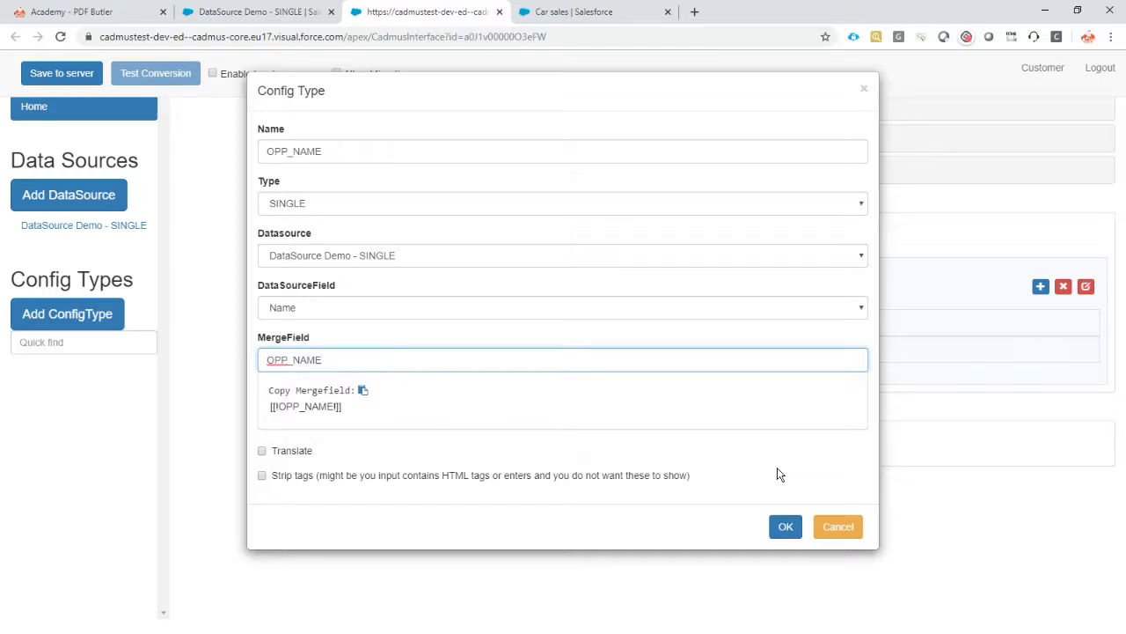
{"action": "left_click", "coordinate": [784, 527]}
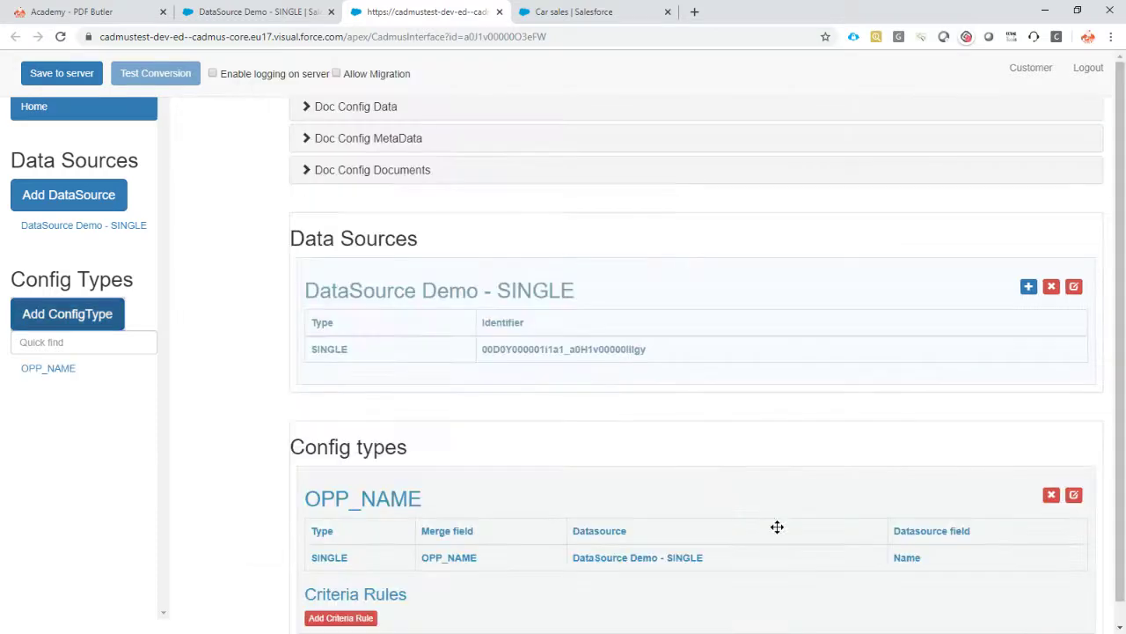
{"action": "left_click", "coordinate": [60, 78]}
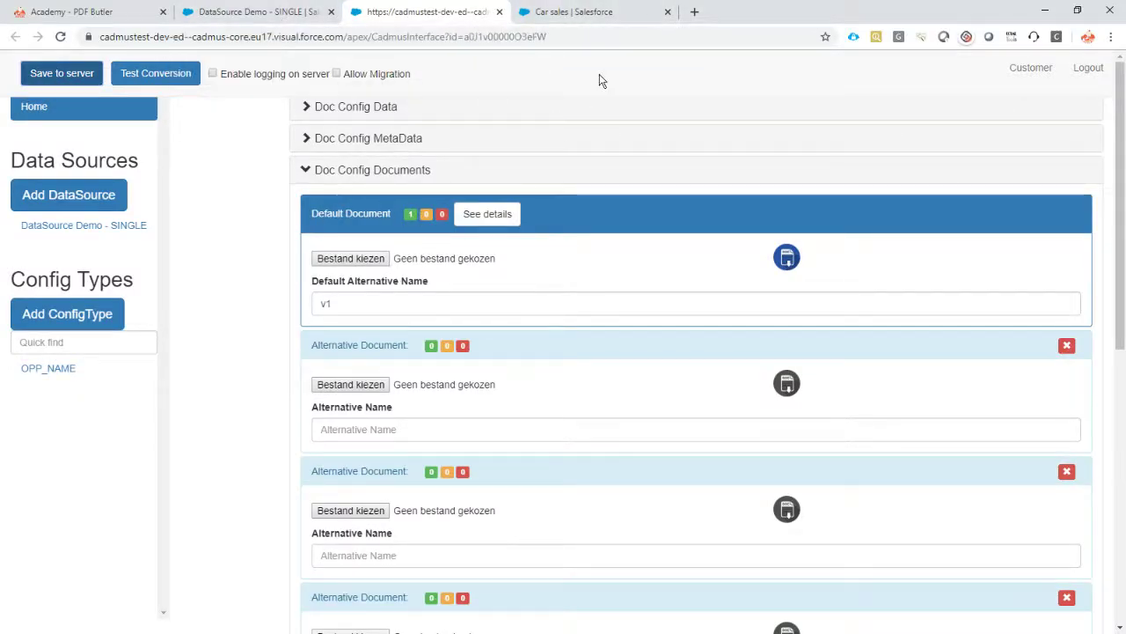
{"action": "left_click", "coordinate": [571, 14]}
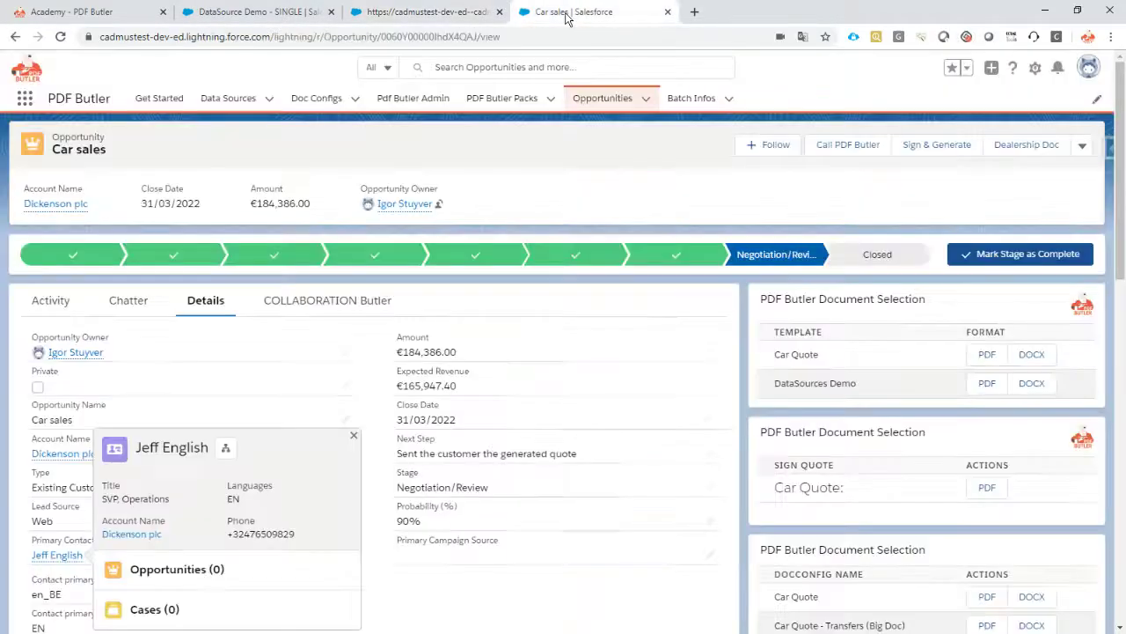
- Generate the DataSources Demo PDF and confirm 'Car sales' appears under SINGLE DataSource
{"action": "left_click", "coordinate": [987, 385]}
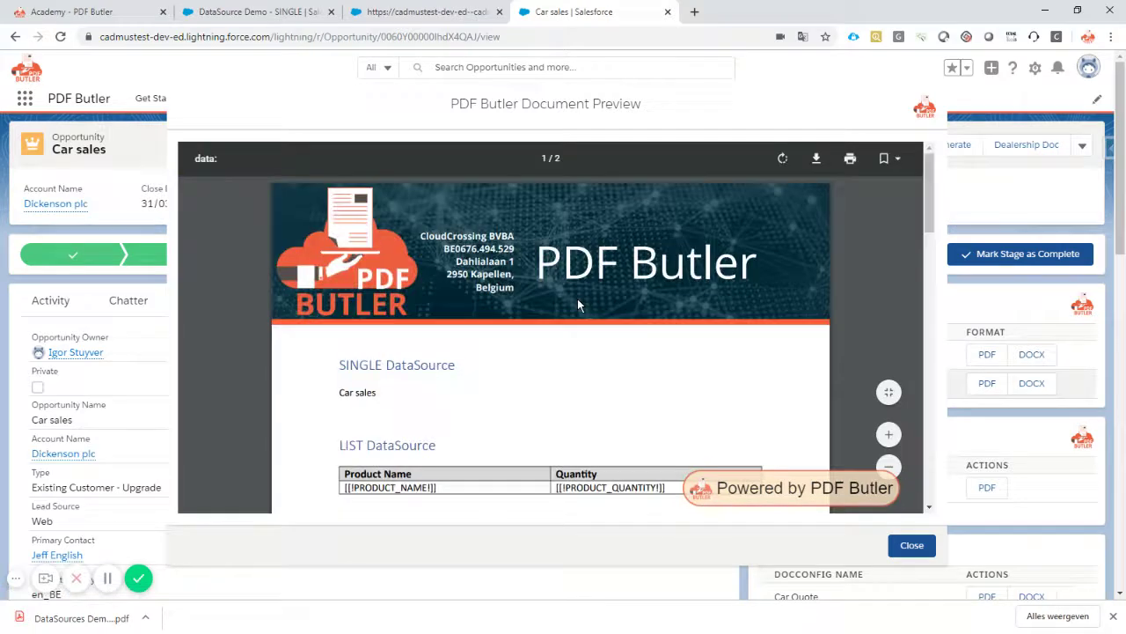
{"action": "scroll", "coordinate": [350, 366], "scroll_direction": "down", "scroll_amount": 2}
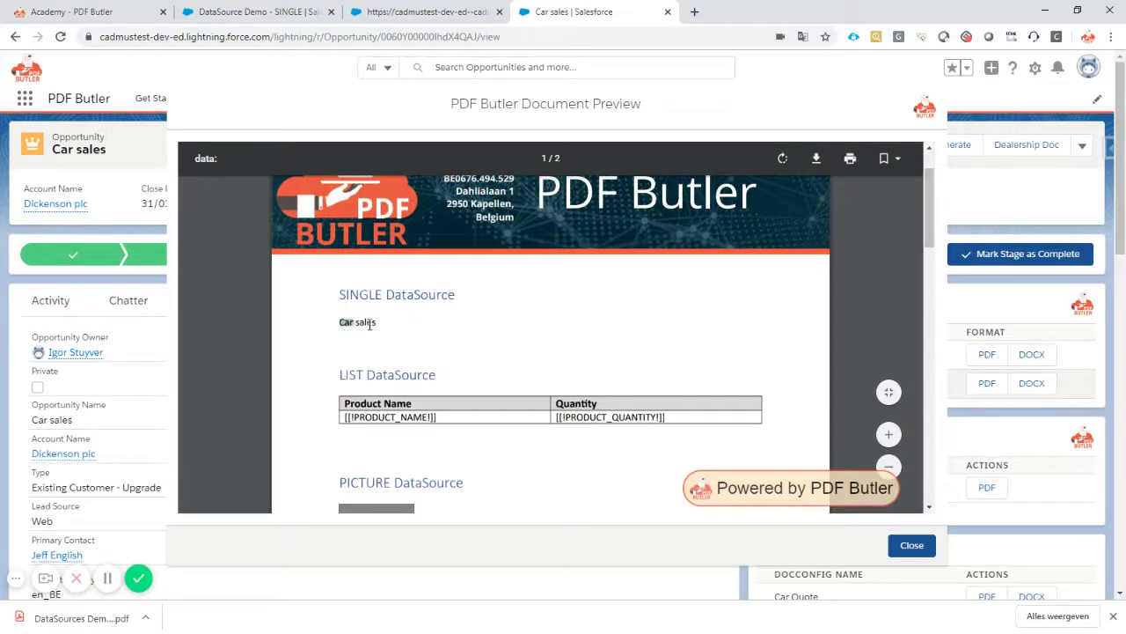
{"action": "left_click_drag", "start_coordinate": [381, 323], "coordinate": [264, 297]}
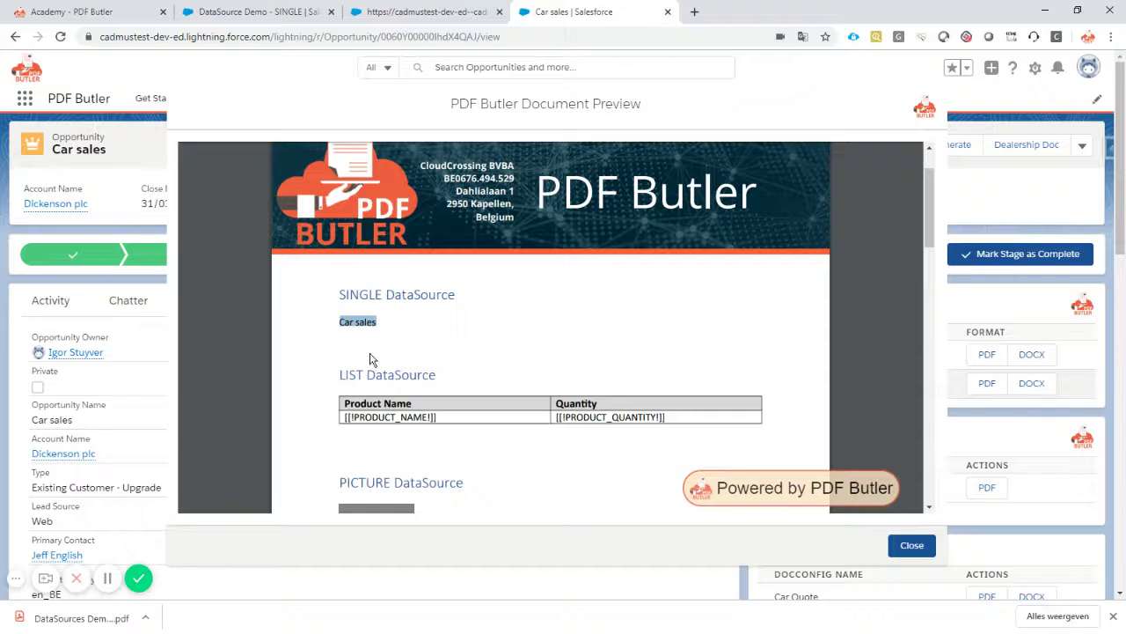
{"action": "scroll", "coordinate": [724, 368], "scroll_direction": "down", "scroll_amount": 2}
{"action": "scroll", "coordinate": [719, 364], "scroll_direction": "up", "scroll_amount": 3}
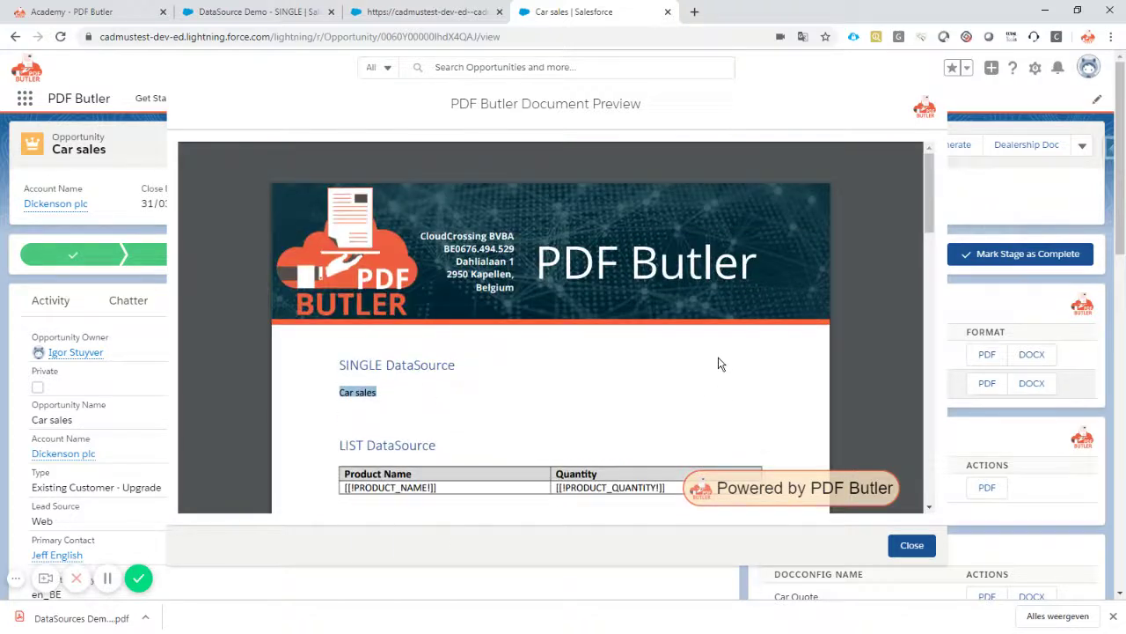